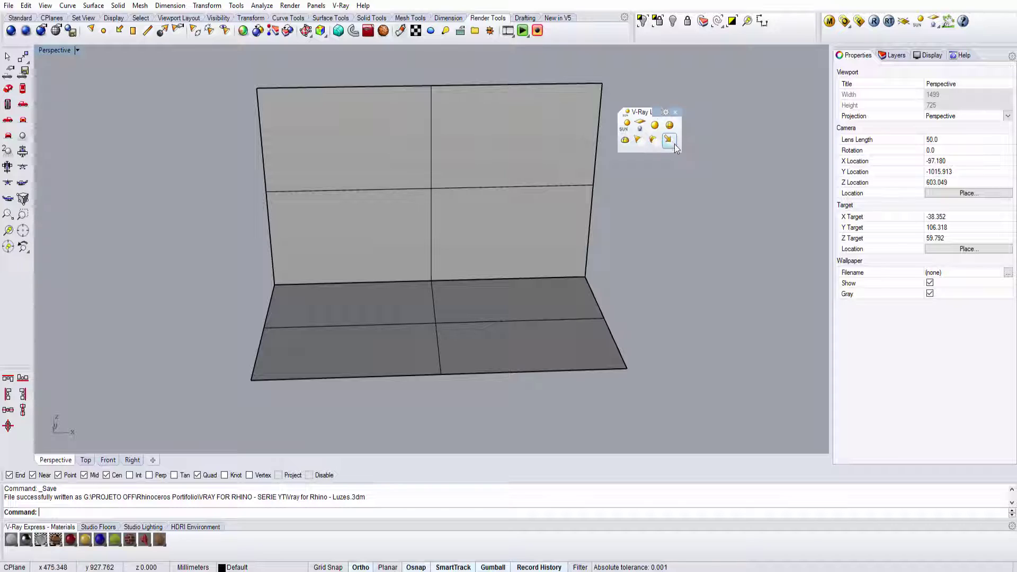
Create a spotlight with its cone base of about 110 mm radius near the floor's centre and its apex at the back wall's top midpoint
drag(686, 150, 700, 150)
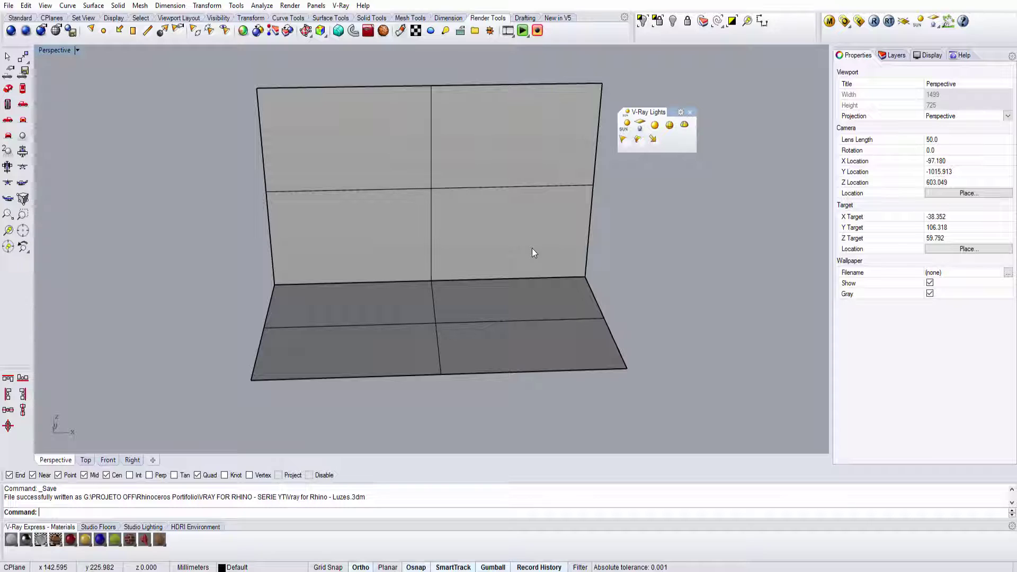
click(92, 35)
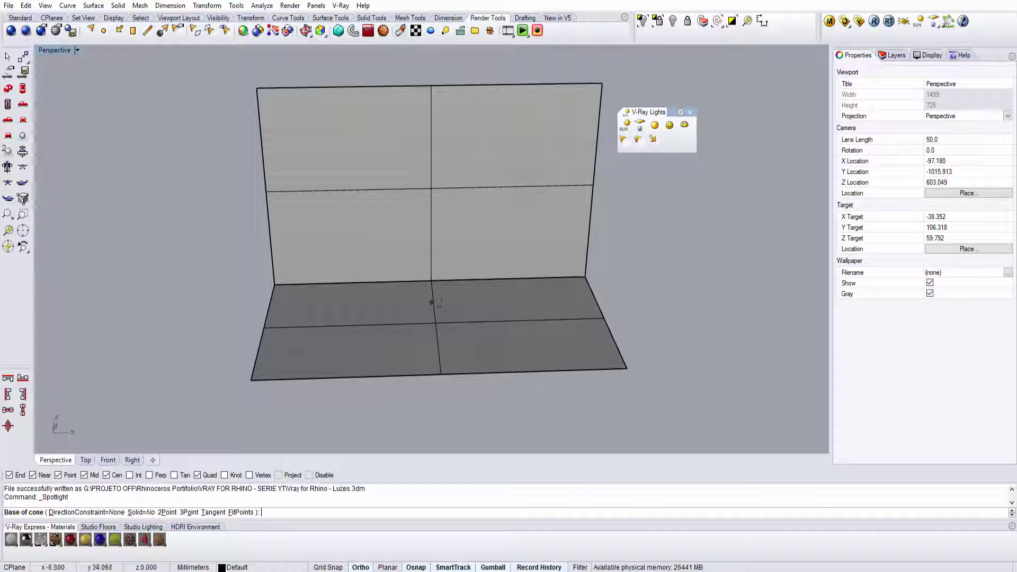
scroll(431, 305, up, 5)
click(422, 335)
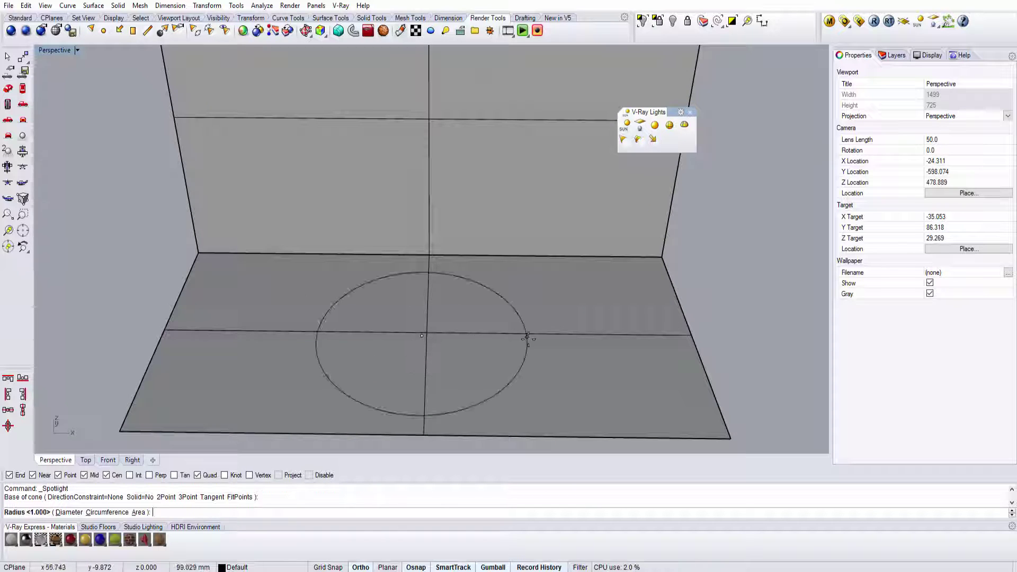
click(545, 334)
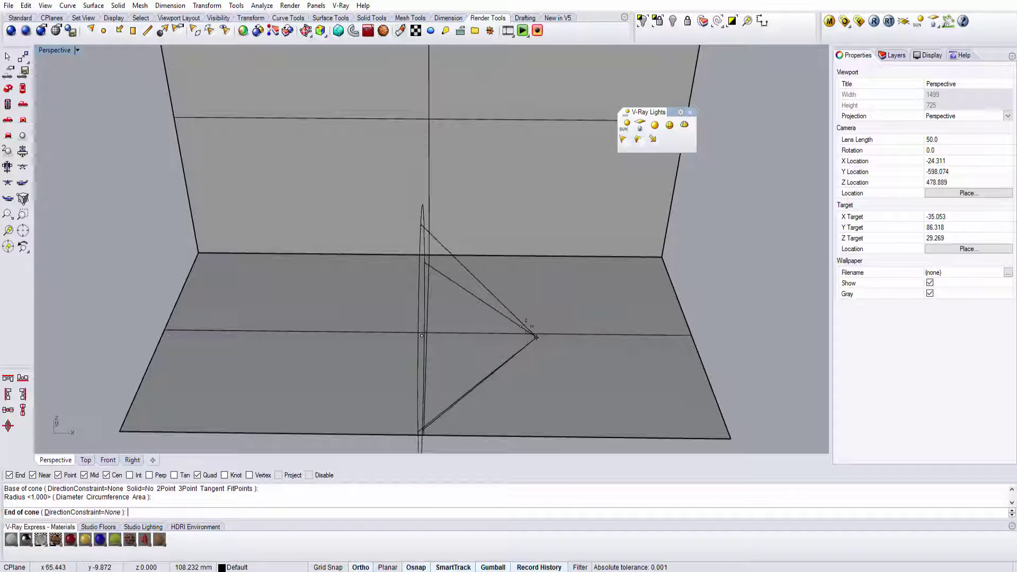
right_drag(424, 227, 382, 154)
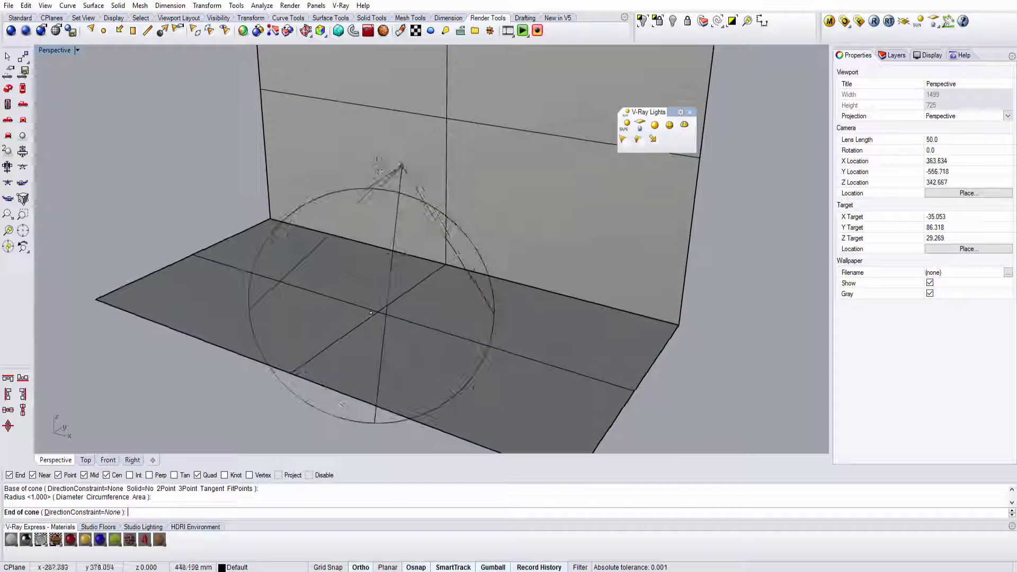
right_drag(392, 204, 522, 249)
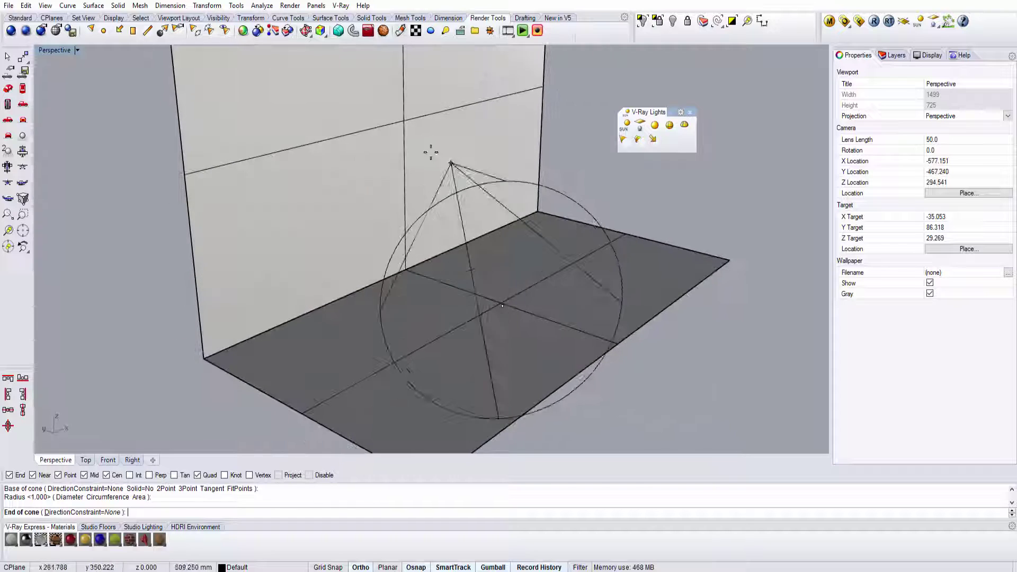
scroll(431, 149, down, 4)
shift+right_drag(436, 138, 425, 217)
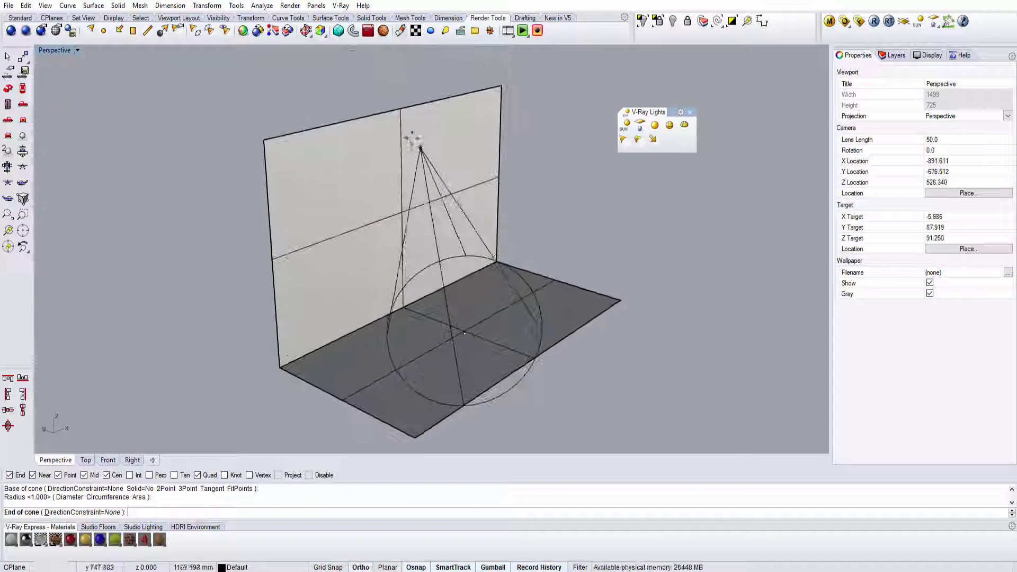
click(411, 108)
right_drag(411, 108, 220, 150)
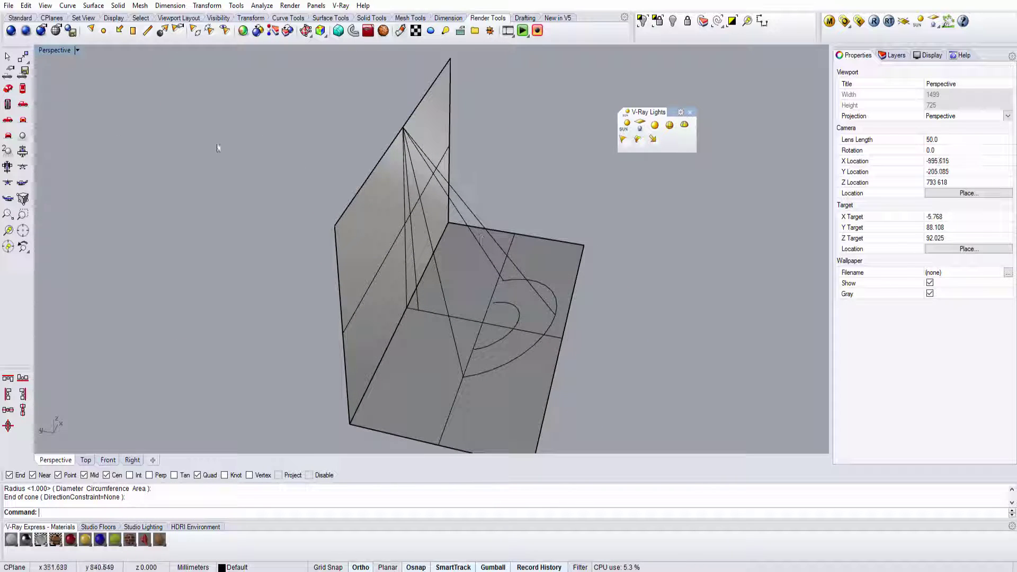
Place a point at the centre of the spotlight's base on the floor and copy it straight up near the wall's top
click(21, 17)
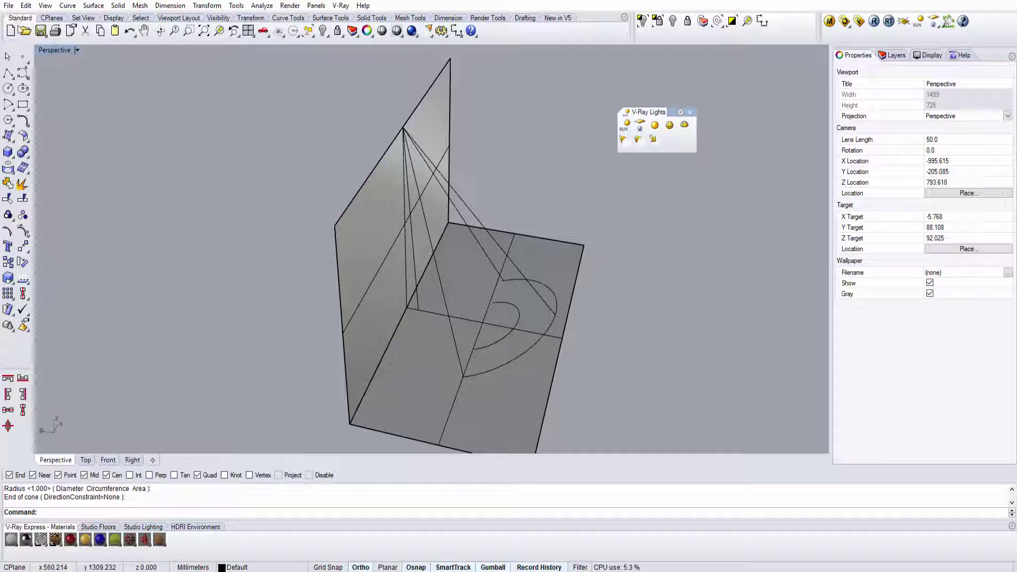
click(23, 57)
scroll(459, 317, up, 5)
click(459, 317)
right_click(459, 317)
scroll(459, 317, down, 4)
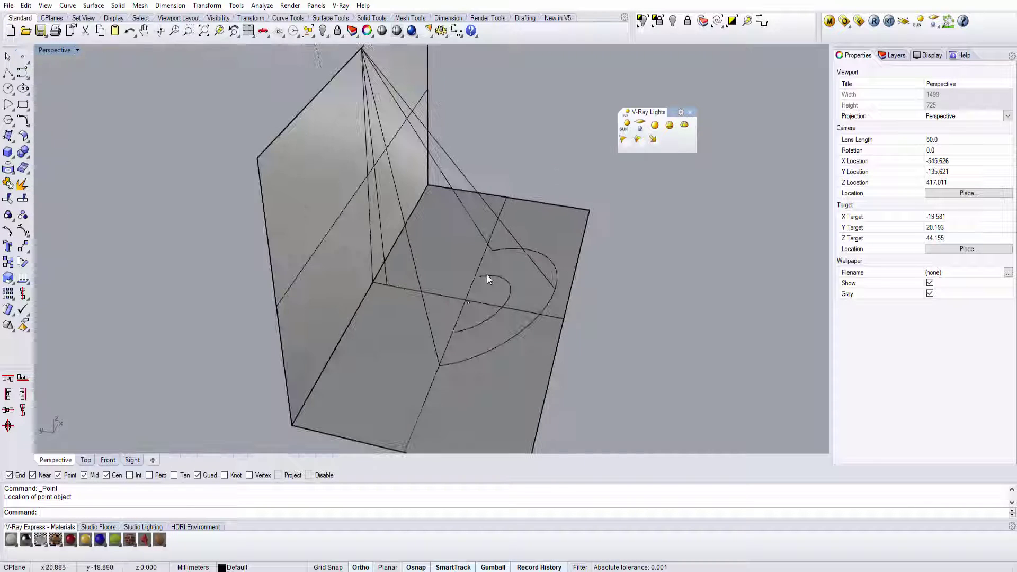
drag(382, 127, 465, 154)
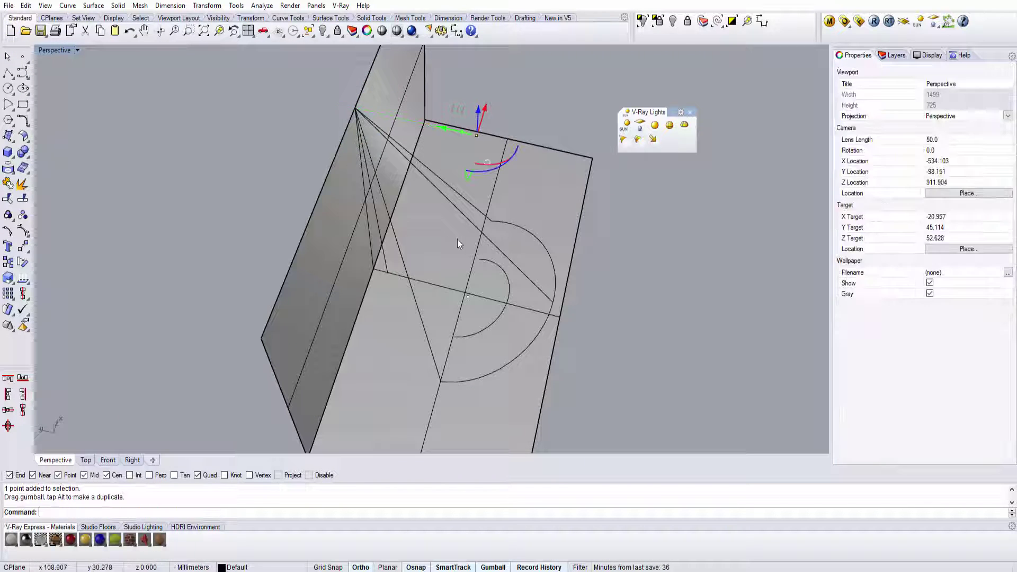
Limit object snapping to Point only and render the perspective view with the spotlight
right_click(70, 475)
right_drag(323, 228, 371, 223)
click(370, 212)
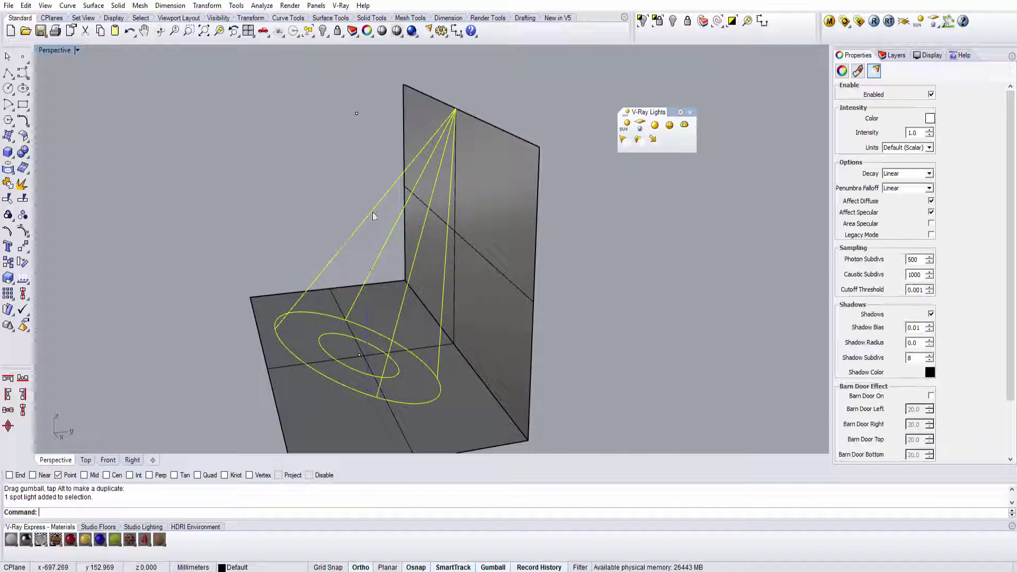
click(308, 189)
right_drag(308, 189, 419, 215)
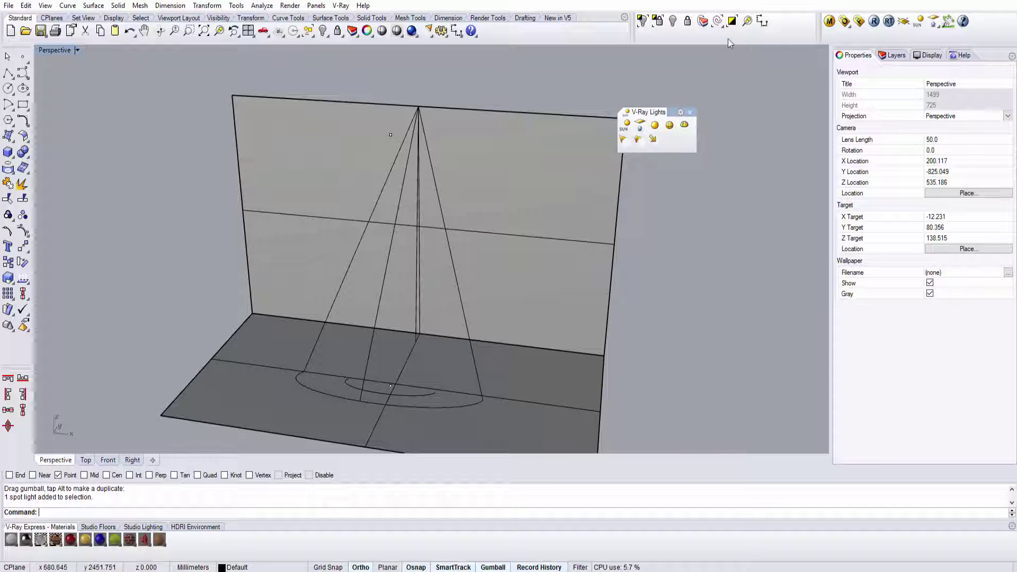
click(874, 21)
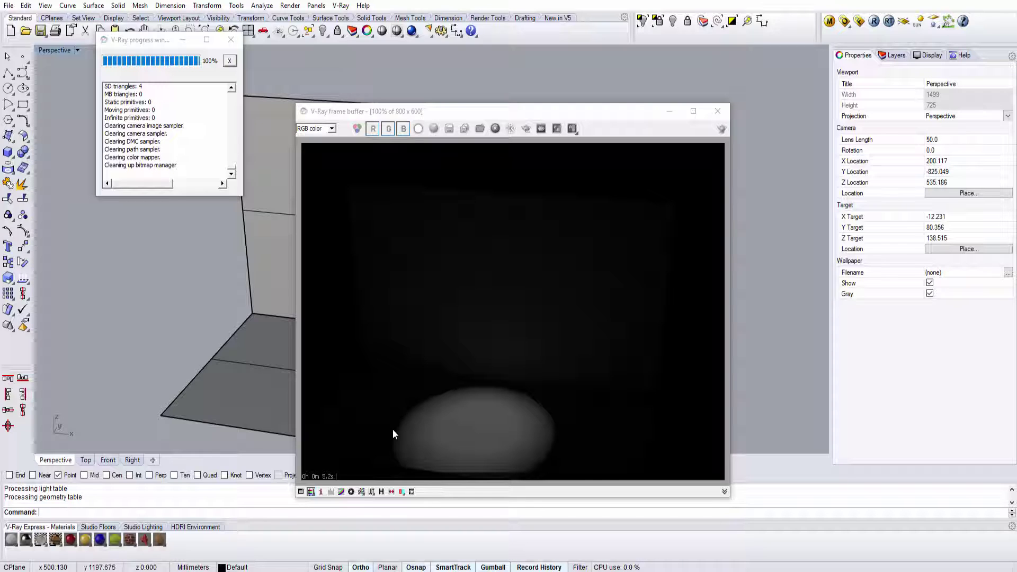
click(415, 363)
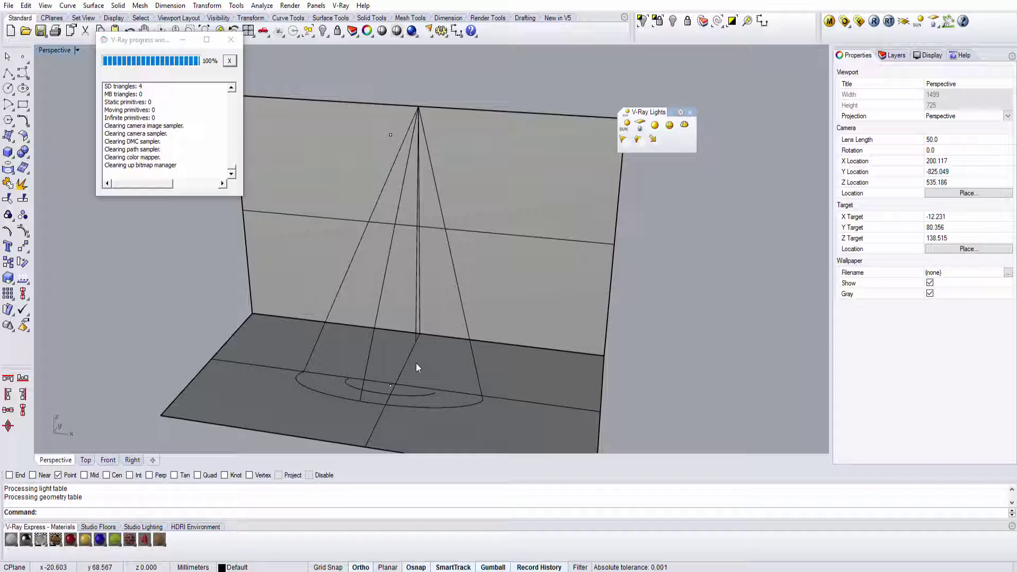
Turn on the spotlight's control points, widen its cone radius out to the floor's side edge, and render the view
click(394, 395)
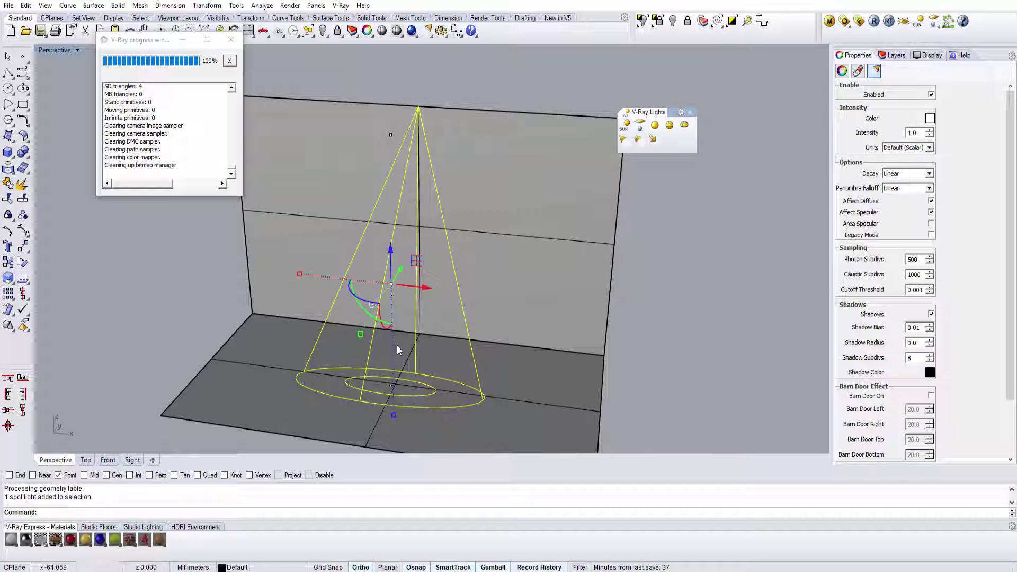
key(F10)
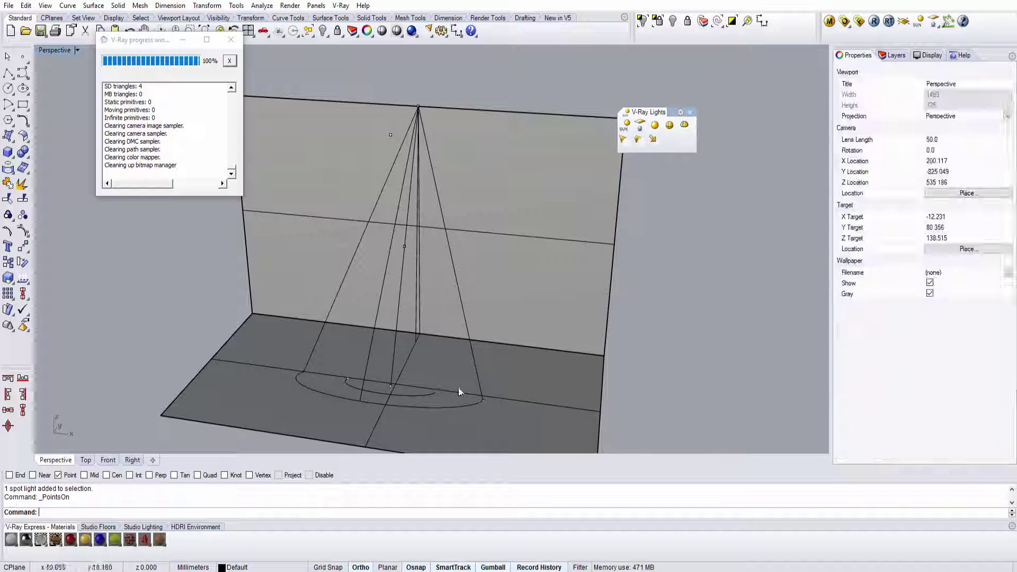
click(484, 400)
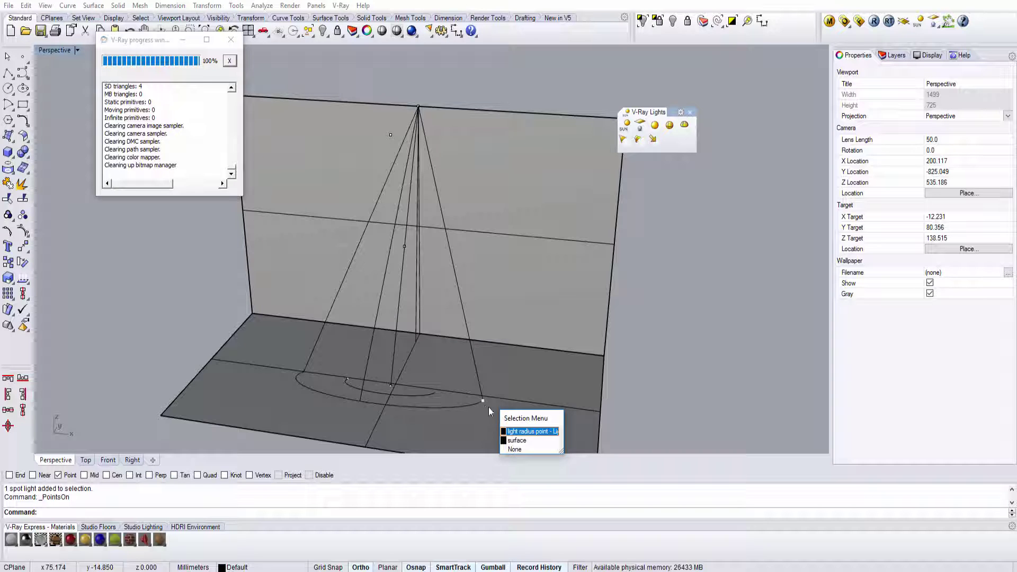
click(502, 433)
right_drag(472, 377, 436, 359)
drag(481, 365, 589, 374)
right_drag(403, 351, 424, 350)
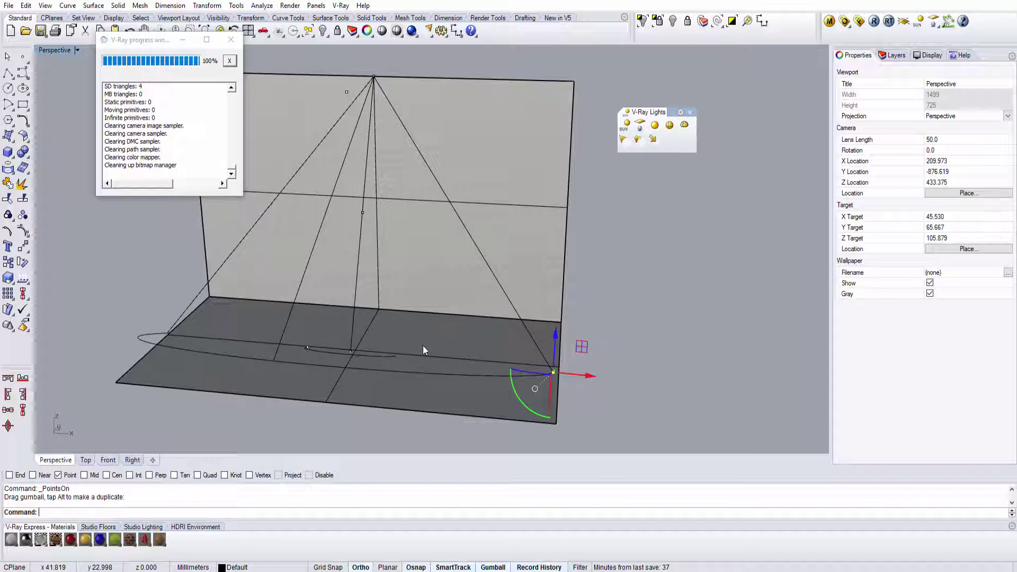
key(Escape)
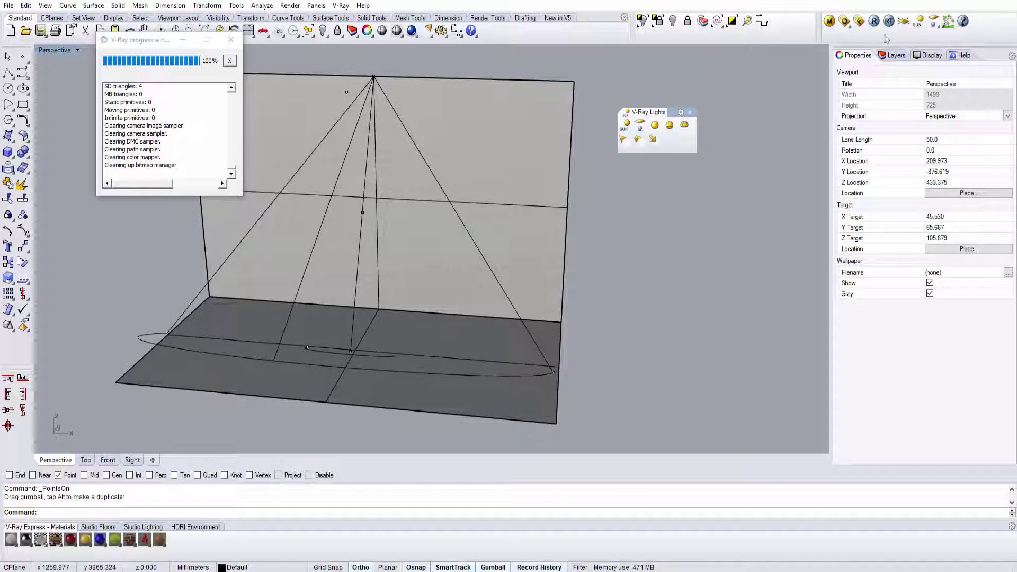
click(874, 21)
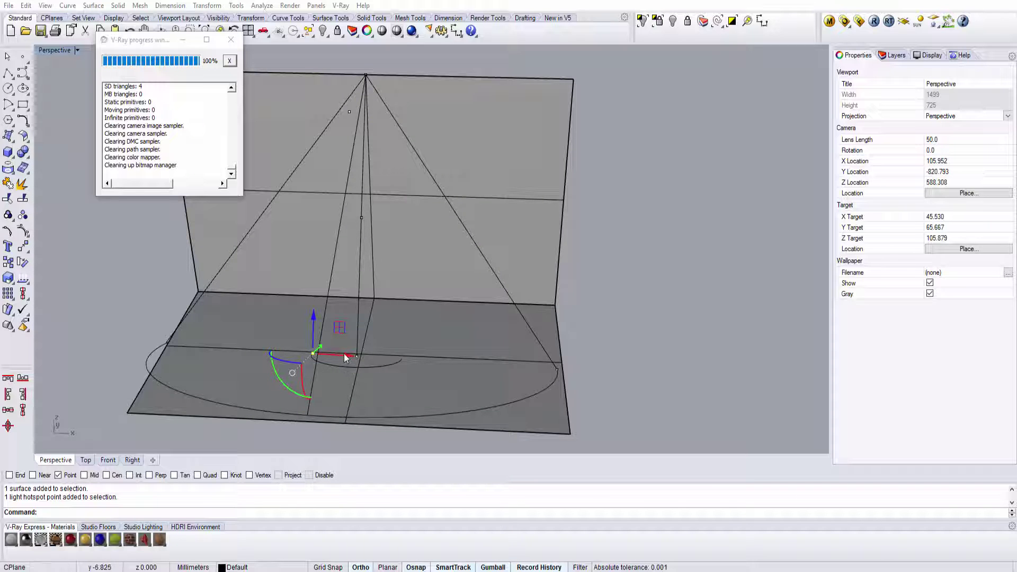
Move the spotlight's hotspot point outward until the inner circle nearly meets the outer one, and render the view
drag(348, 356, 200, 345)
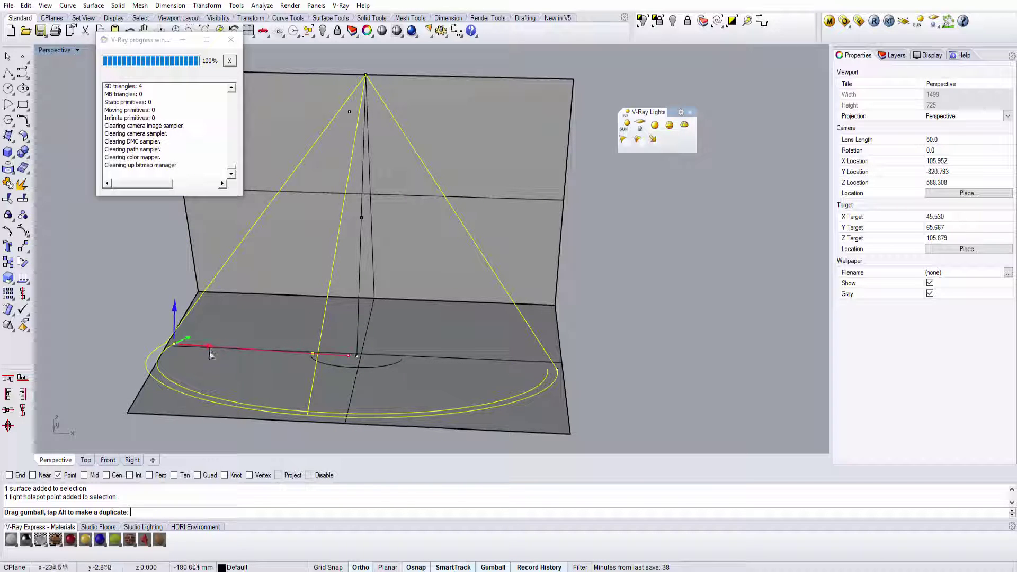
key(Escape)
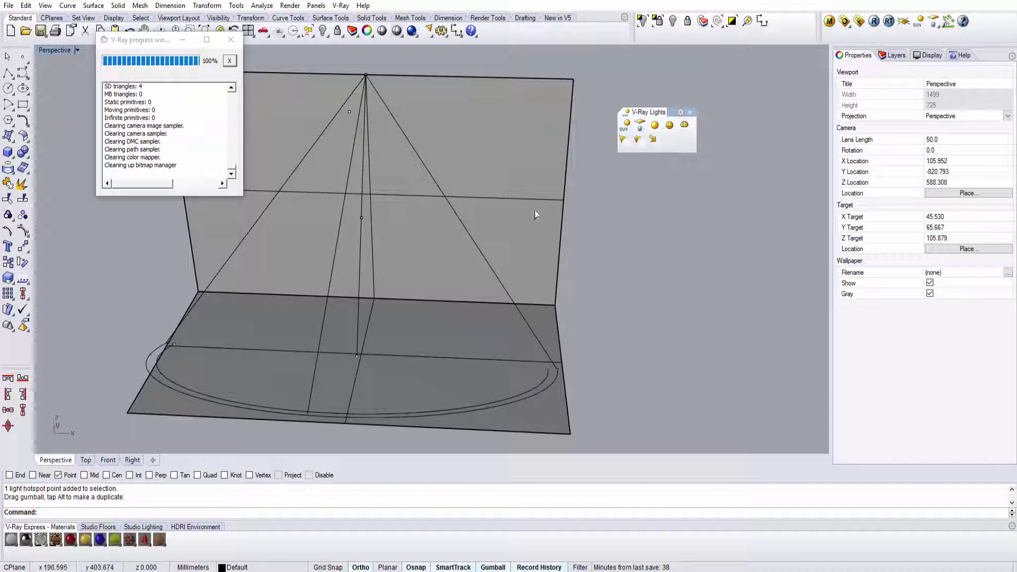
click(875, 21)
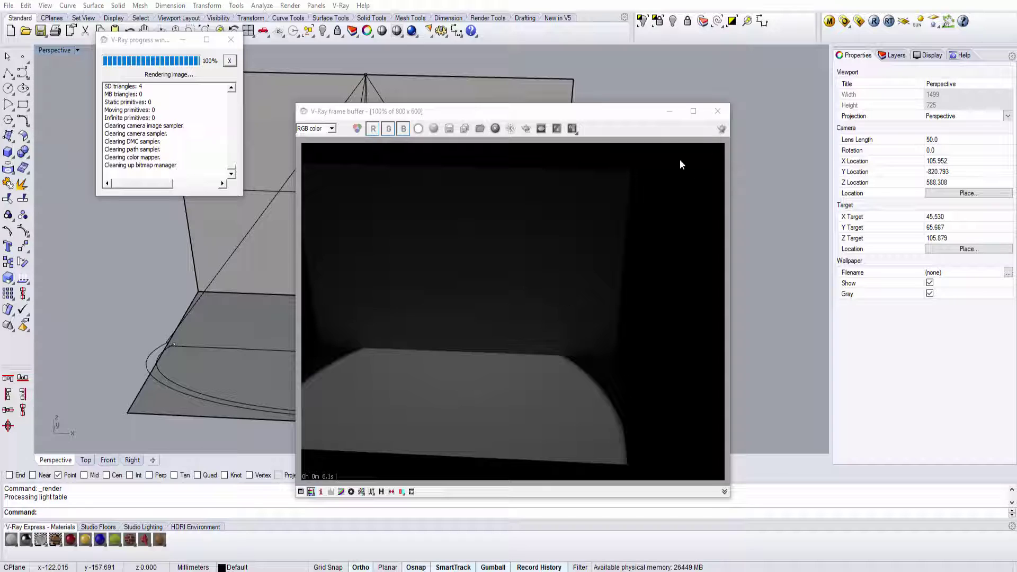
click(717, 111)
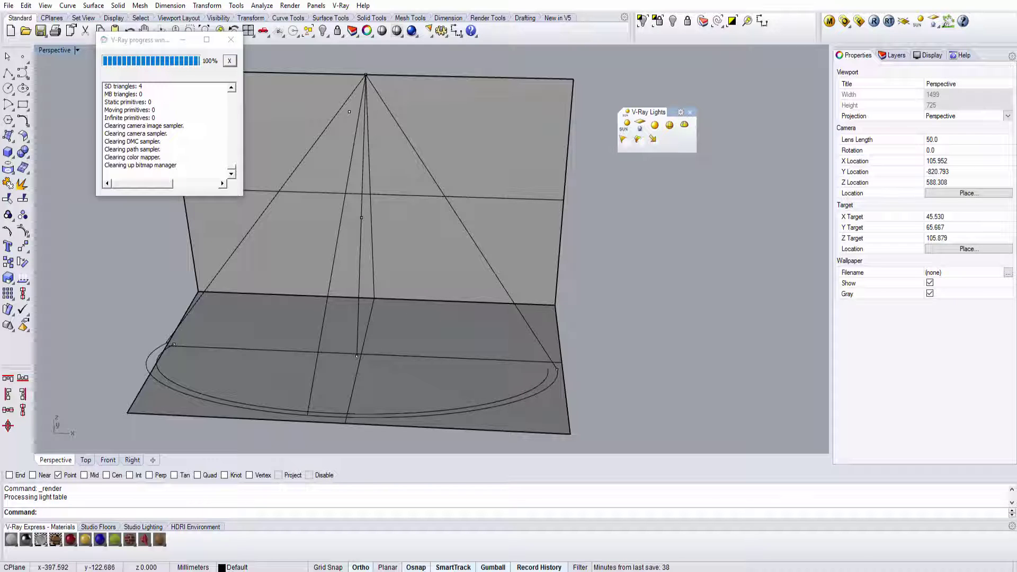
Move the spotlight's apex forward from the back wall, lower it to roughly the wall's mid-height, and render the view
right_drag(297, 222, 393, 179)
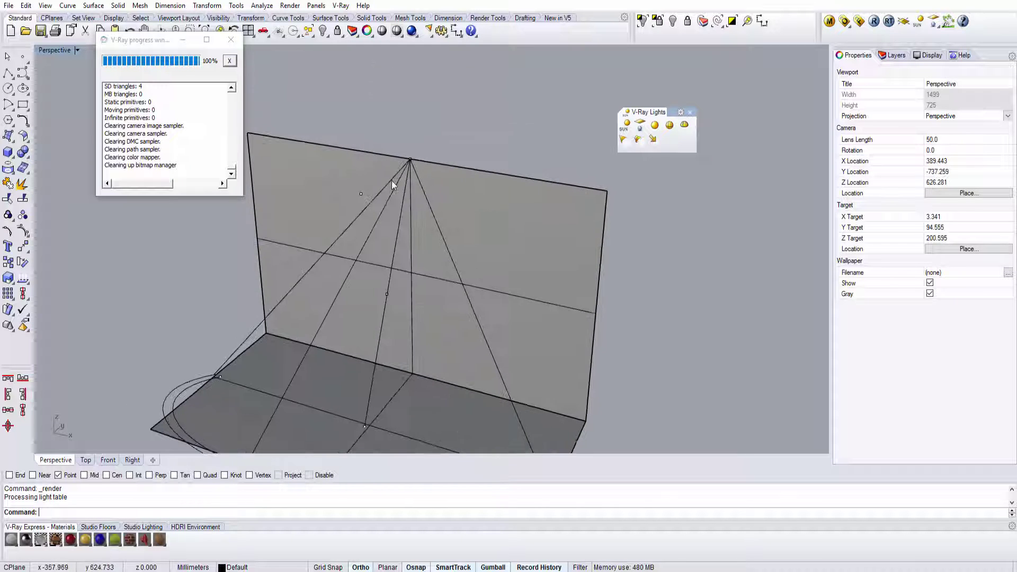
click(408, 169)
drag(421, 149, 411, 166)
right_drag(411, 165, 393, 91)
drag(393, 91, 393, 197)
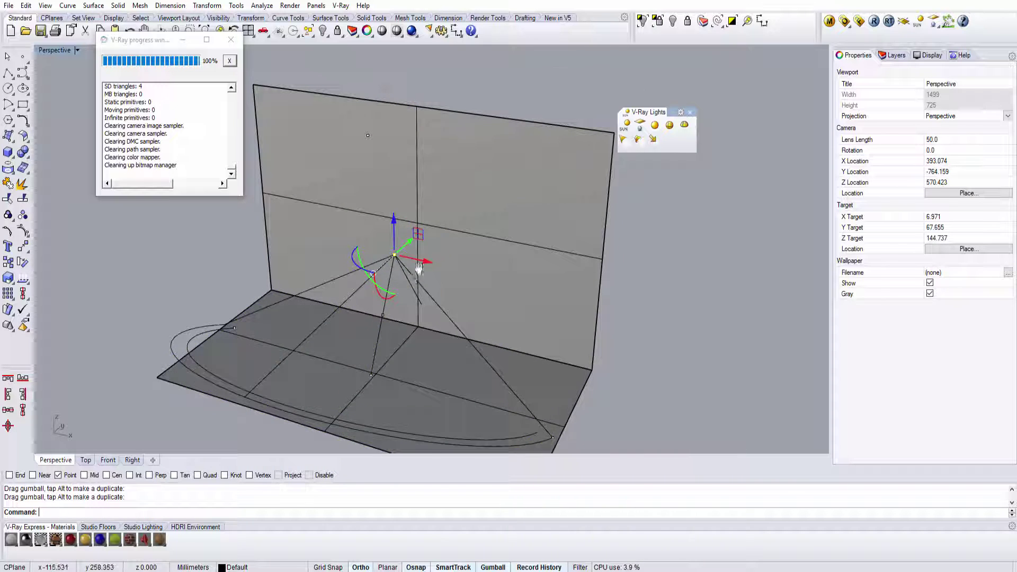
right_drag(395, 198, 545, 374)
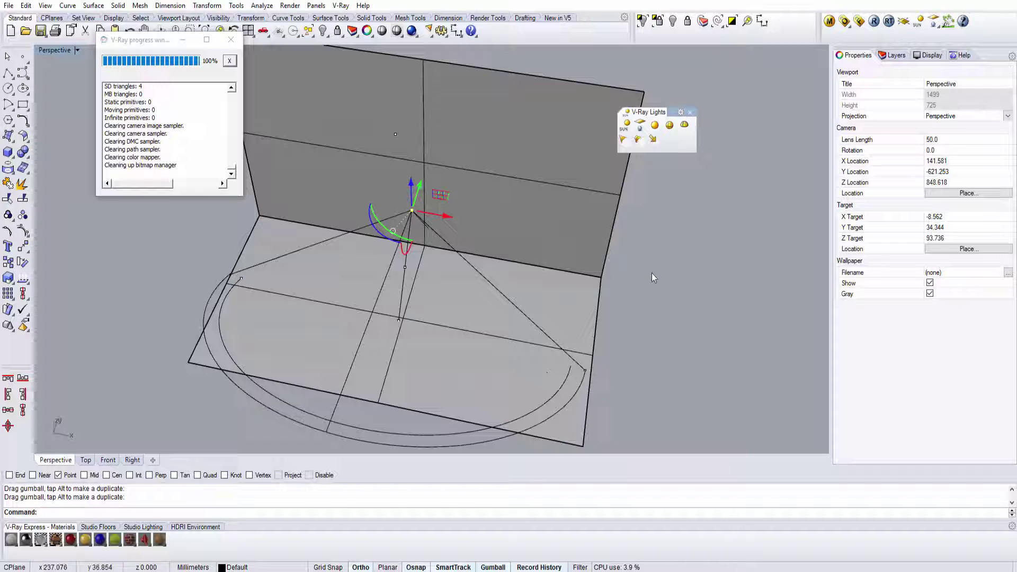
click(761, 118)
right_drag(616, 238, 609, 179)
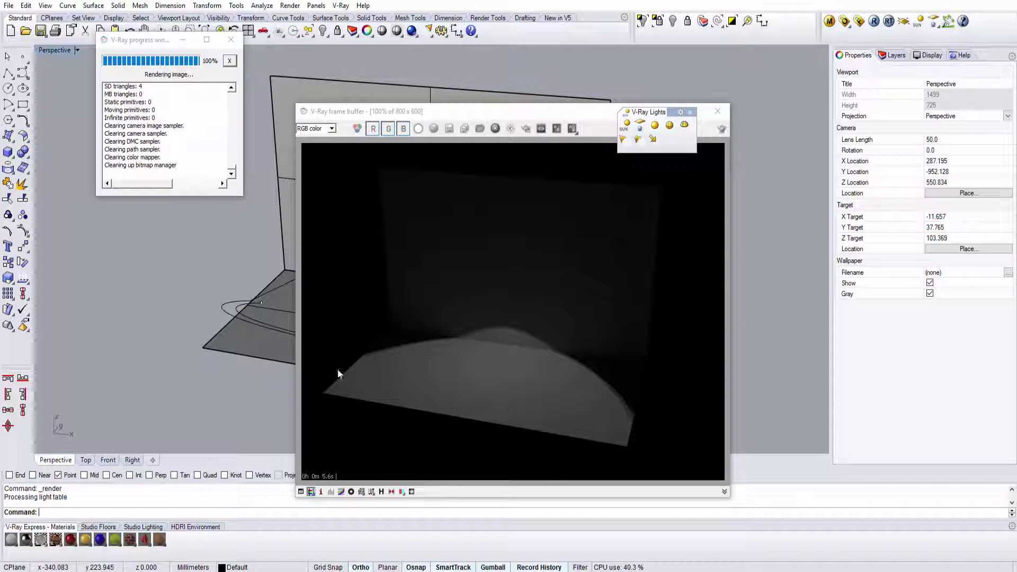
Set the spotlight's colour to Red and its intensity to 2.0
click(284, 295)
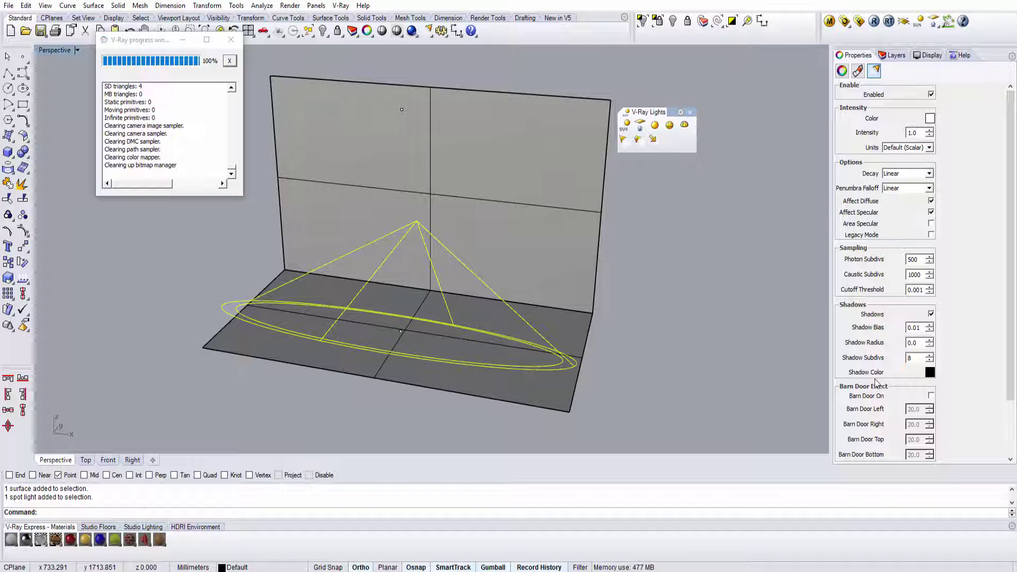
click(930, 119)
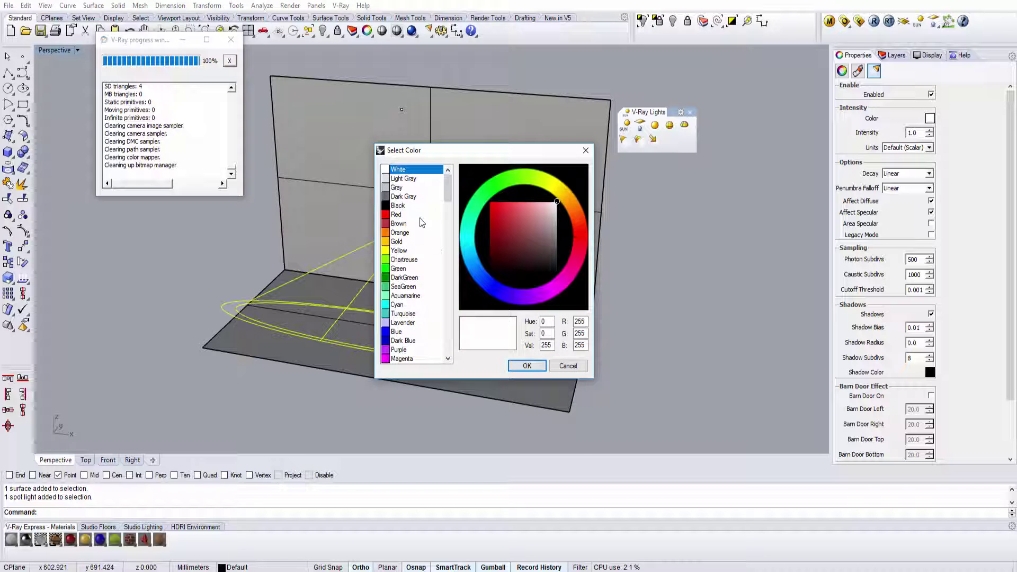
double_click(420, 218)
double_click(914, 133)
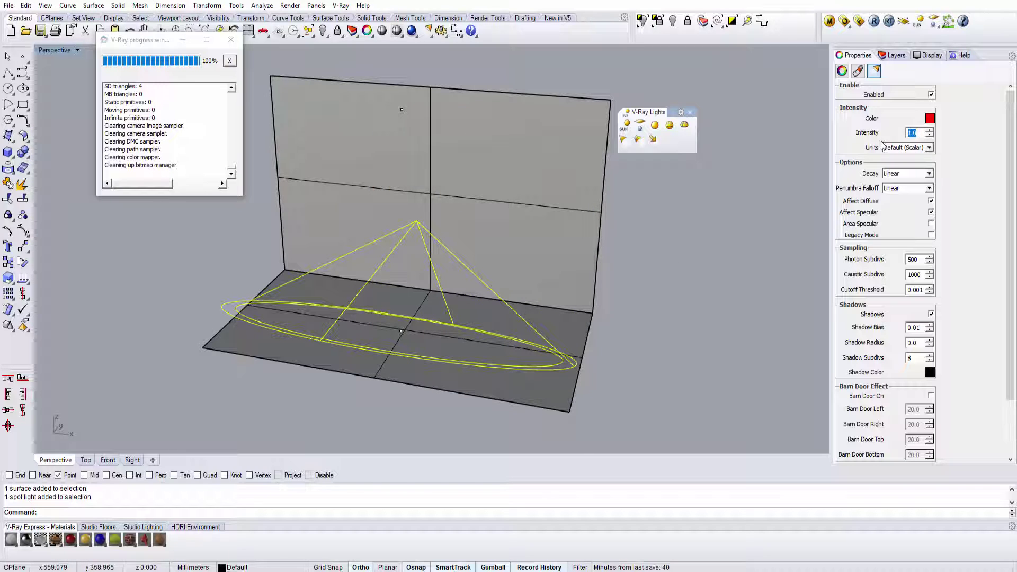
click(657, 302)
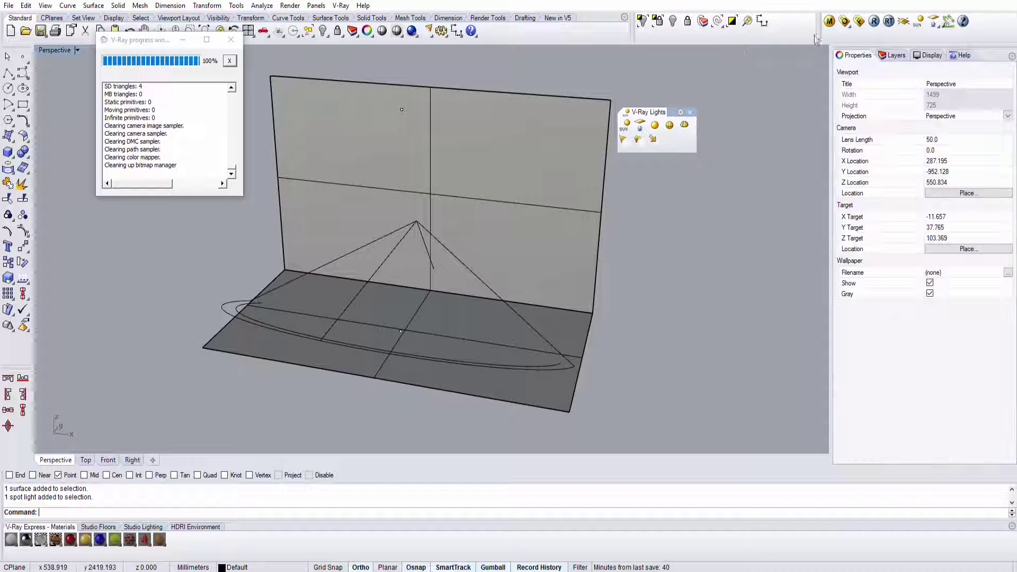
Render the view with the recoloured light, close the rendered image, and reselect the spotlight
click(874, 21)
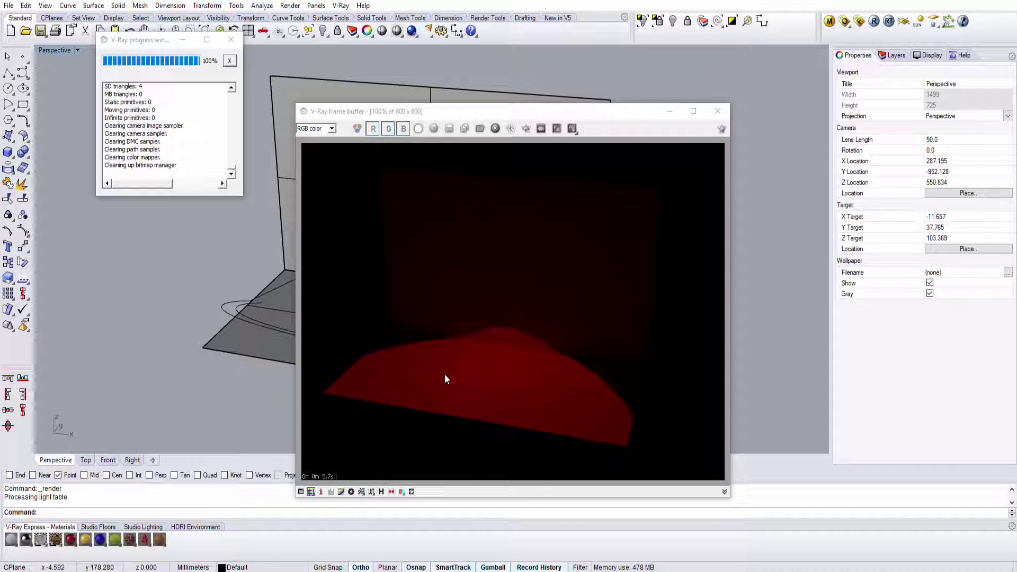
click(718, 111)
click(423, 253)
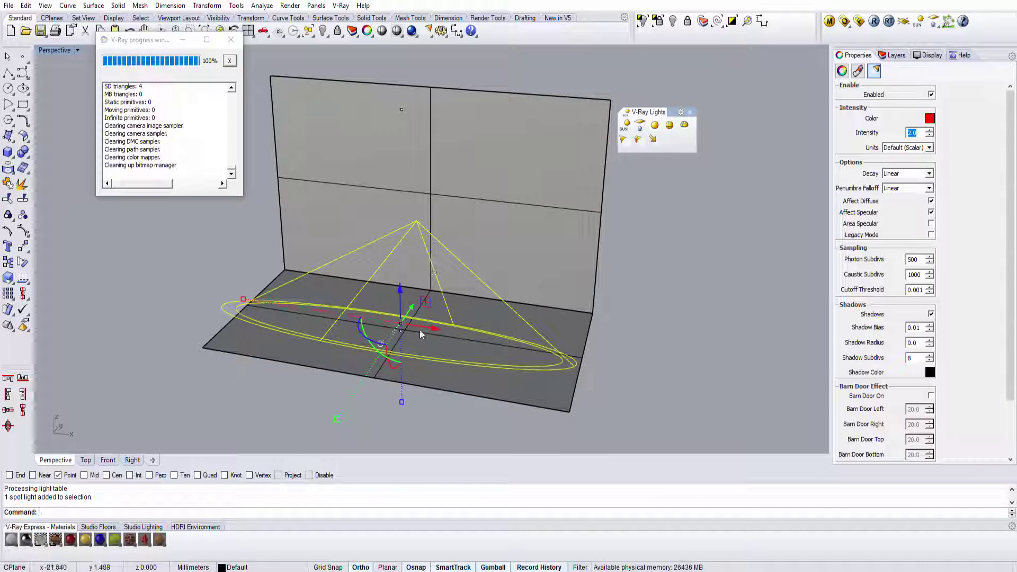
Duplicate the spotlight and move the two apexes outward to opposite sides of the floor, so the two cones cross
drag(426, 328, 512, 360)
click(580, 355)
key(F10)
click(585, 344)
click(412, 225)
drag(412, 225, 294, 222)
click(499, 224)
drag(500, 224, 577, 226)
Set the colour of the spotlight on the right side of the floor to cyan with hue 184
click(562, 256)
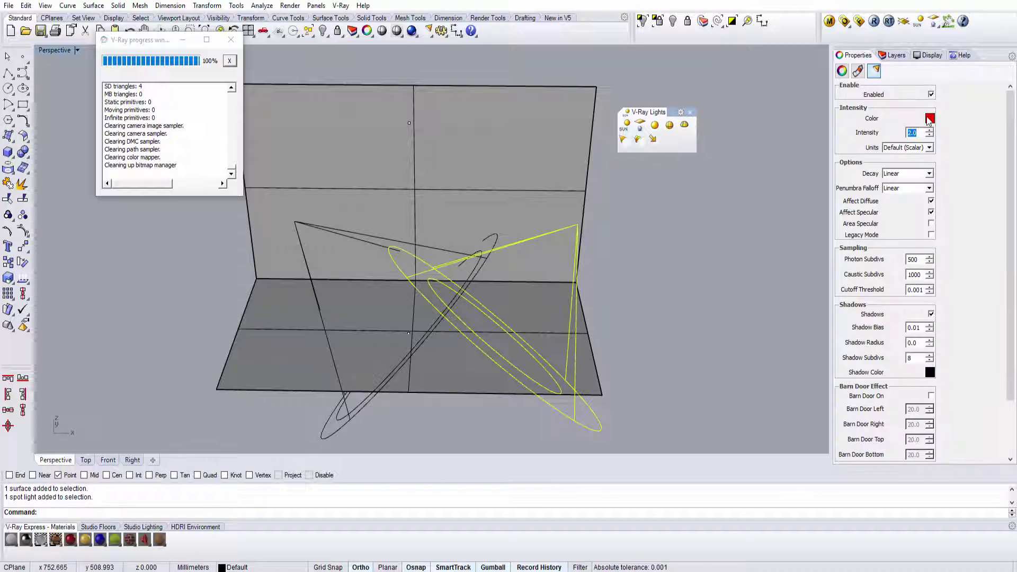
click(930, 118)
click(473, 241)
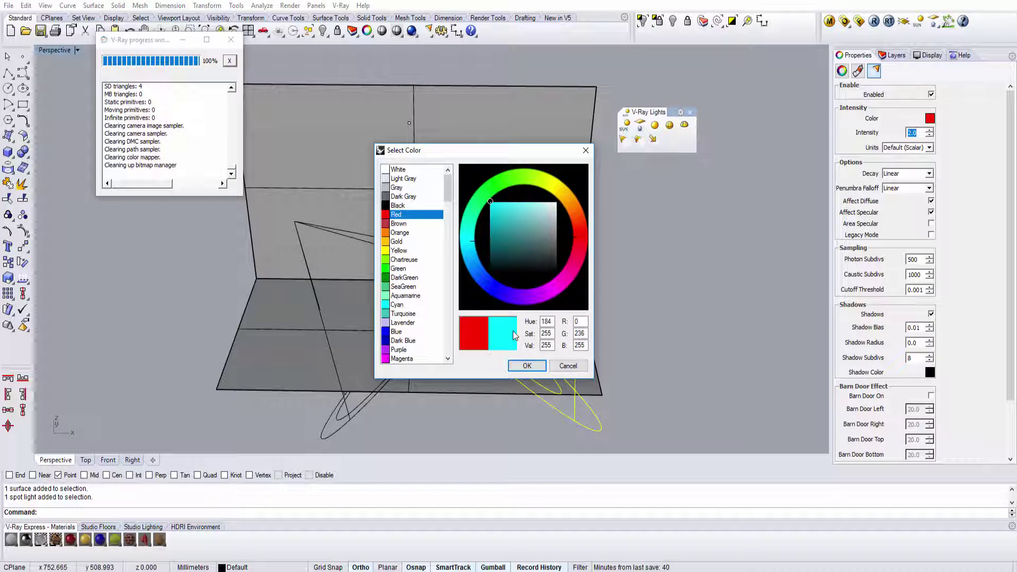
click(516, 364)
key(Escape)
Render the view with the red and cyan spotlights crossing, and close the rendered image
right_drag(527, 288, 481, 268)
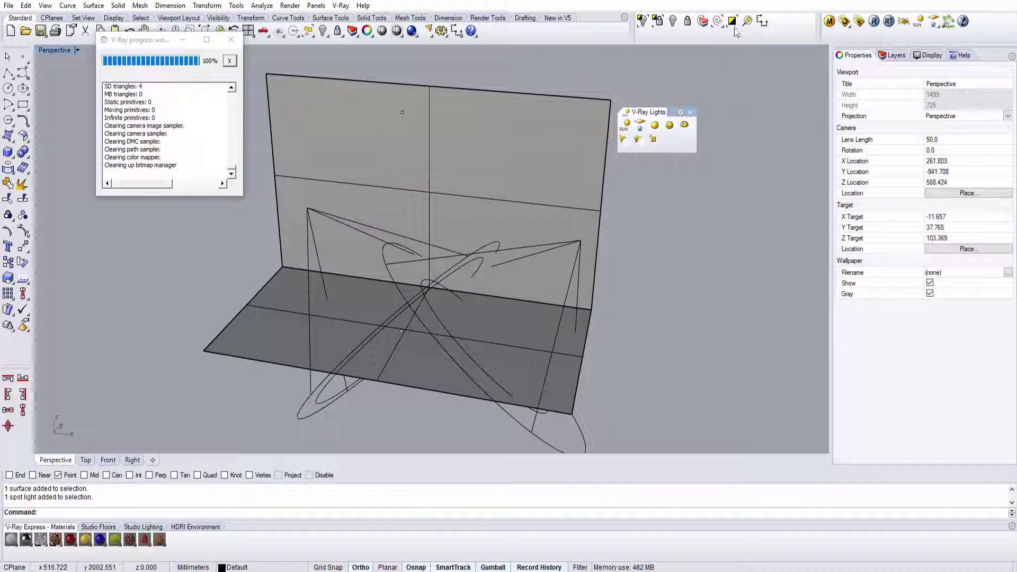
click(873, 20)
click(492, 360)
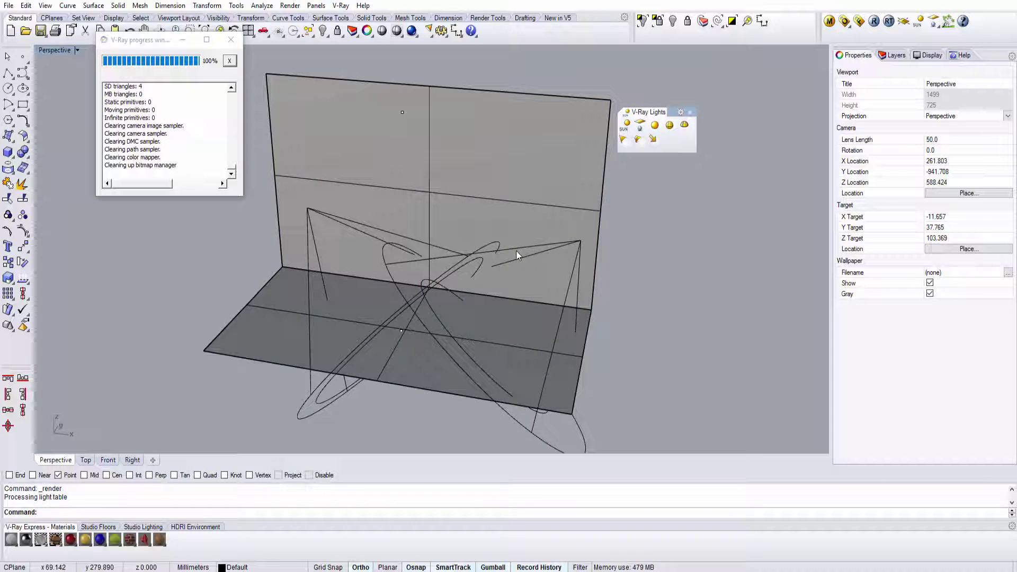
Delete both spotlights, and place a point light slightly above the left half of the floor
click(517, 249)
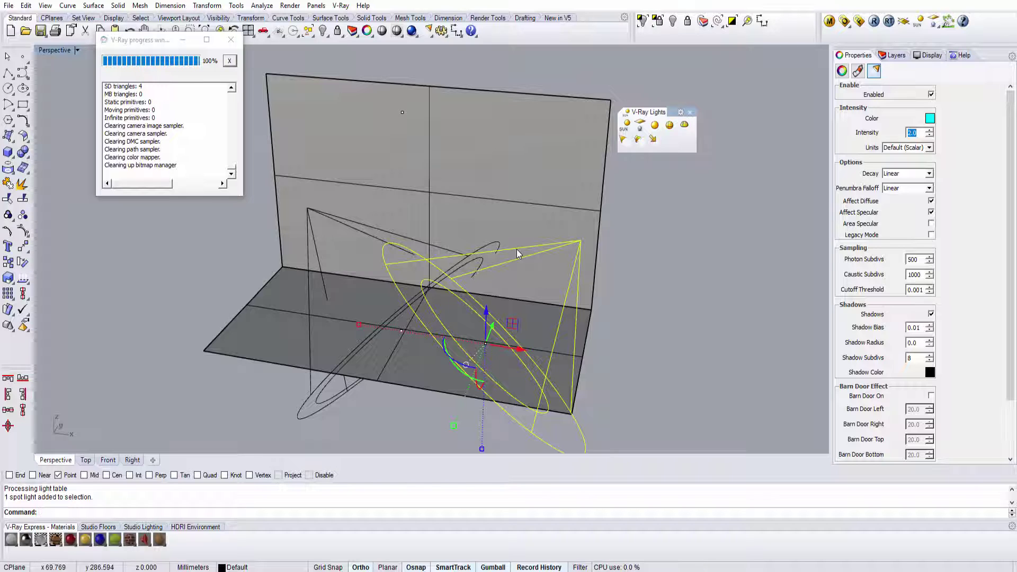
key(Delete)
click(488, 17)
click(104, 31)
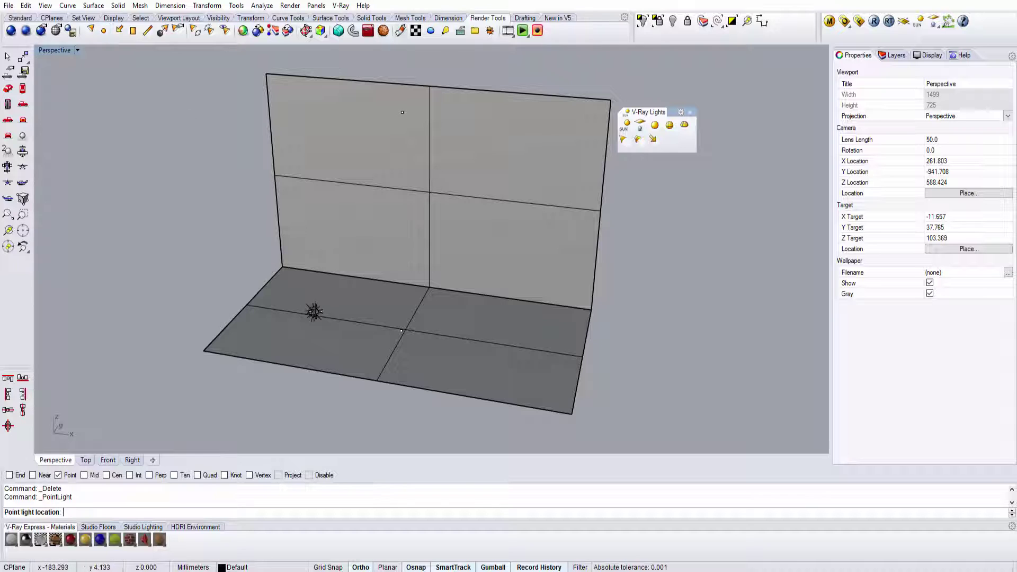
click(322, 307)
drag(319, 285, 319, 254)
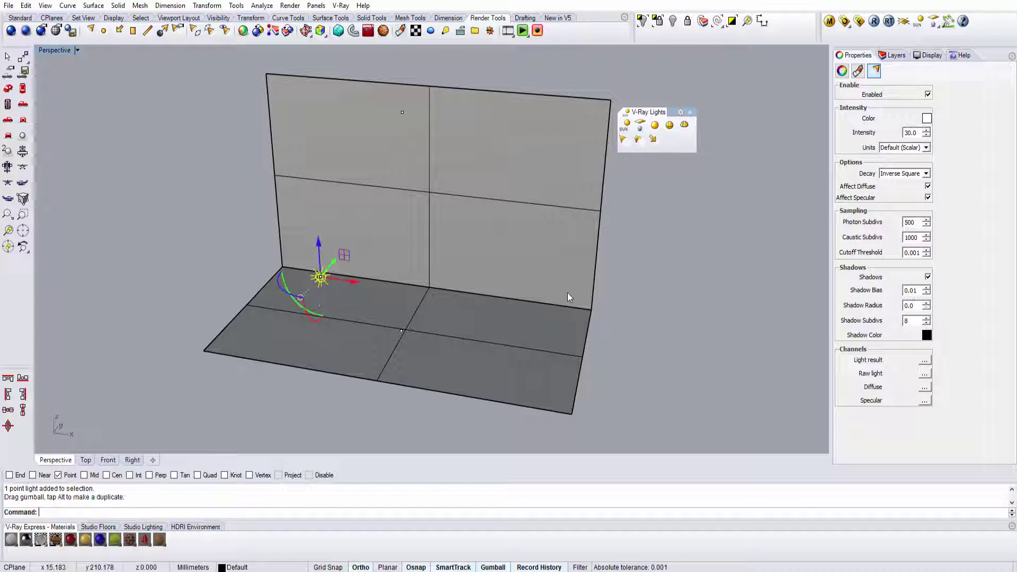
Set the point light's intensity to 500, rendering the view both before and after the change
click(763, 69)
click(874, 22)
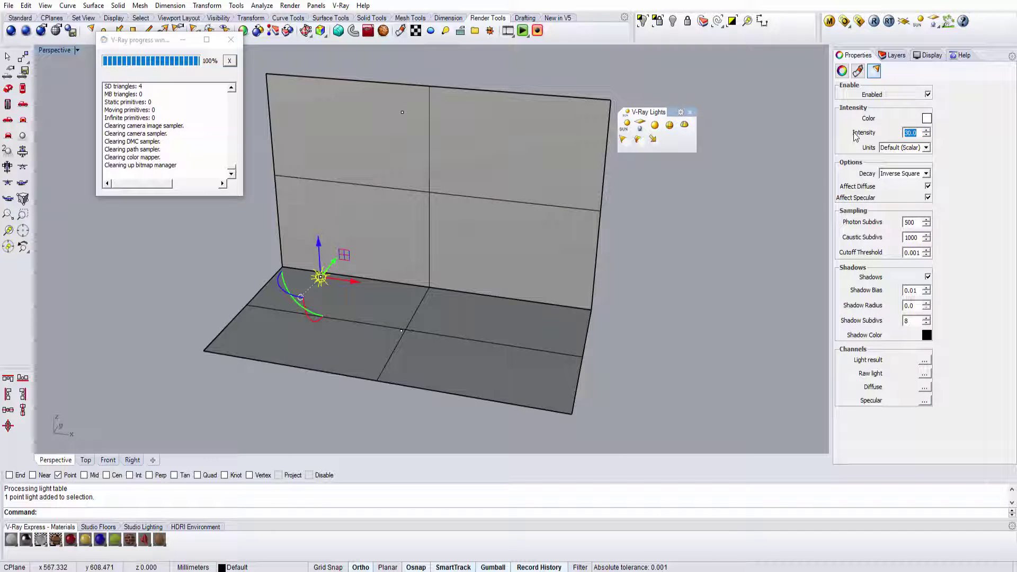
click(674, 277)
click(874, 22)
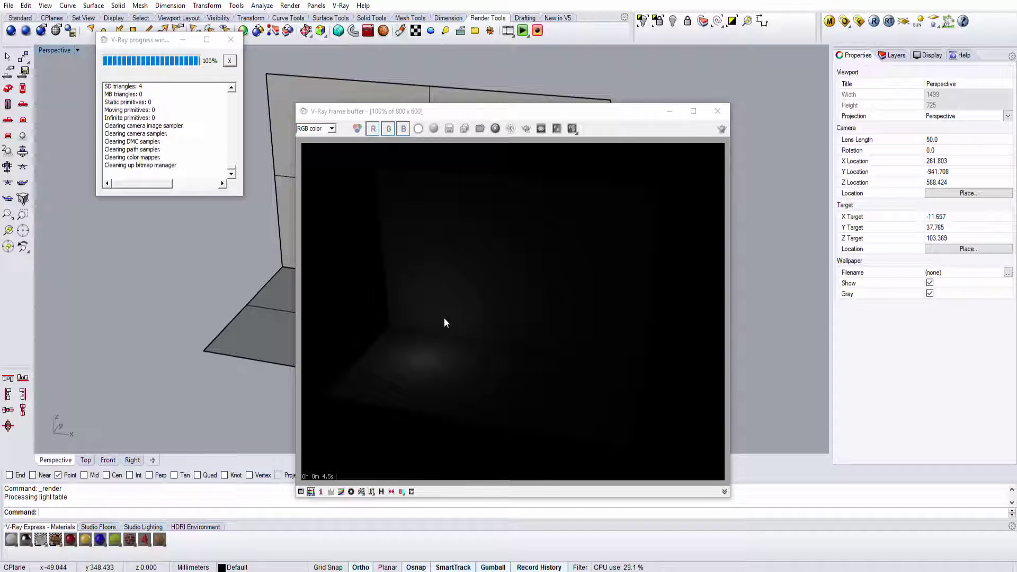
click(717, 110)
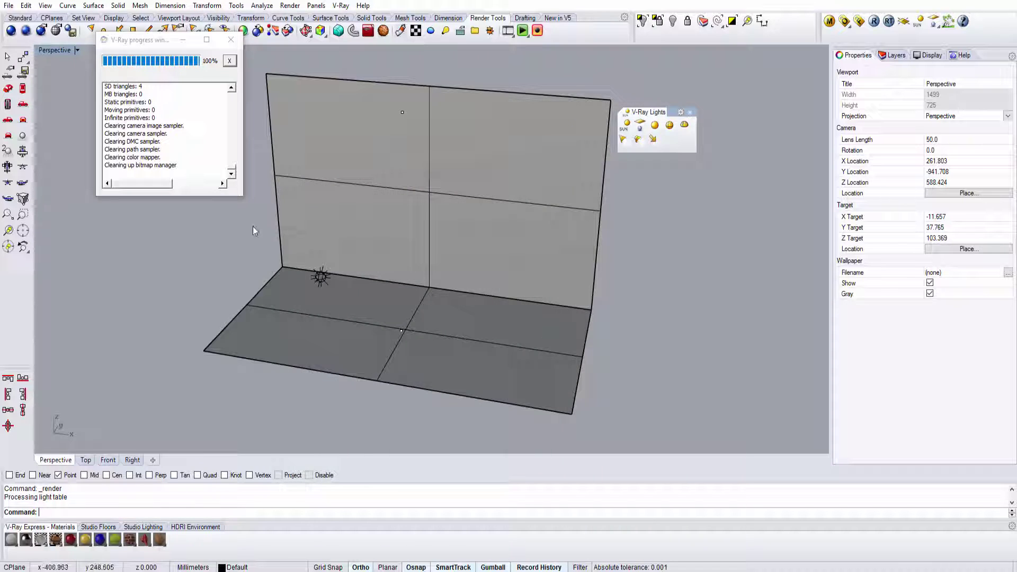
Delete the point light, and place a directional light on the front left part of the floor
click(321, 276)
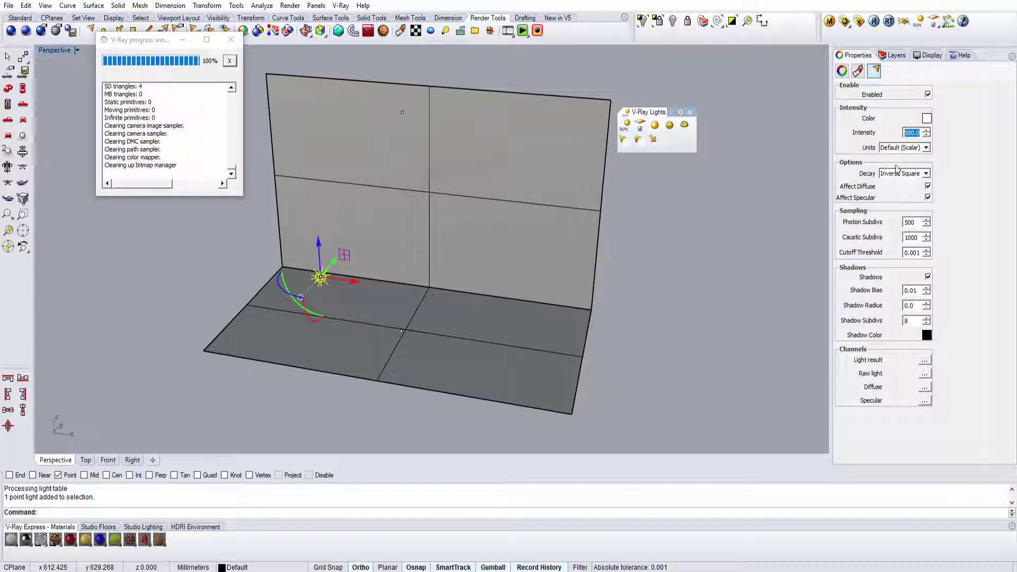
drag(132, 40, 81, 83)
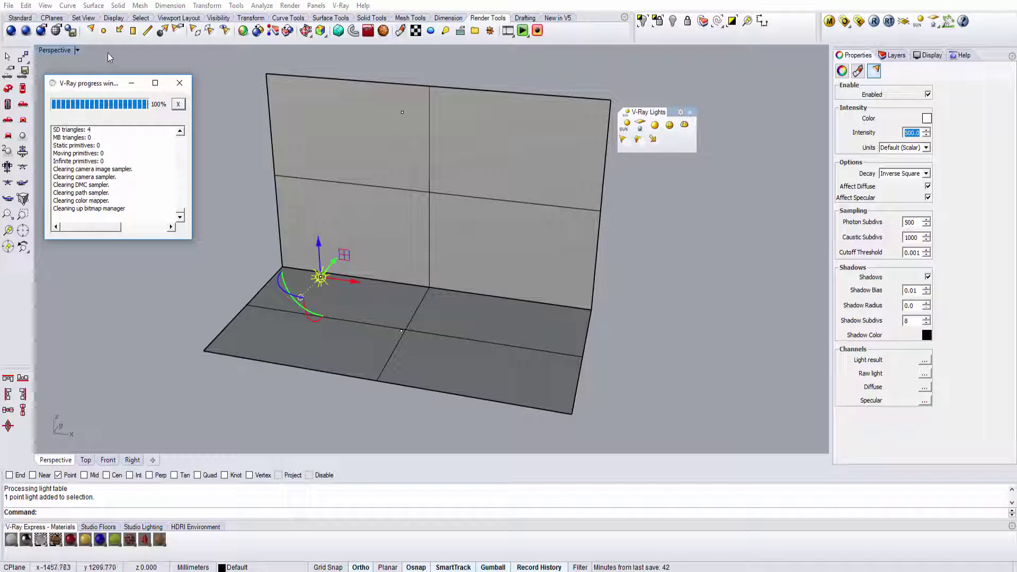
key(Delete)
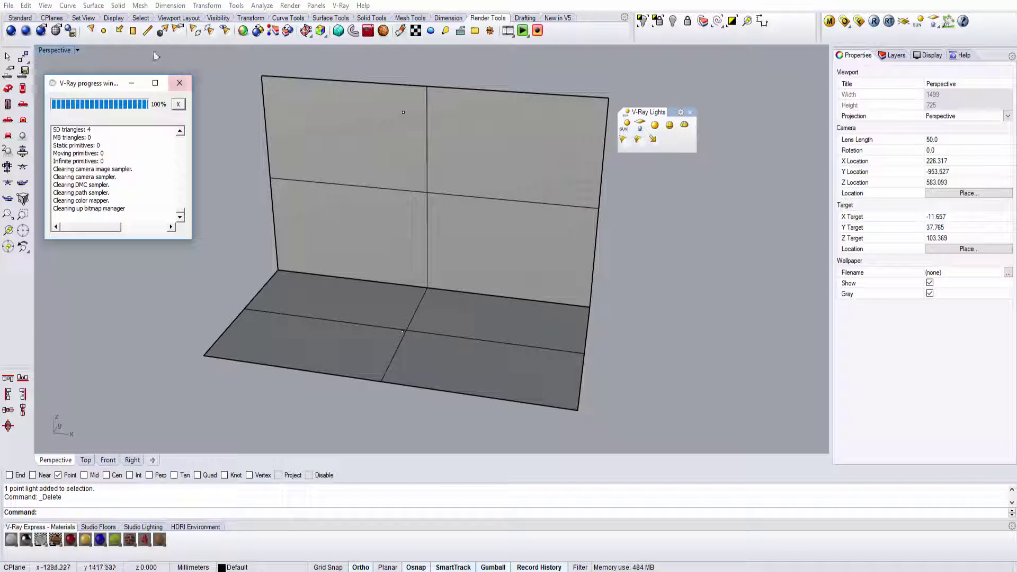
click(119, 33)
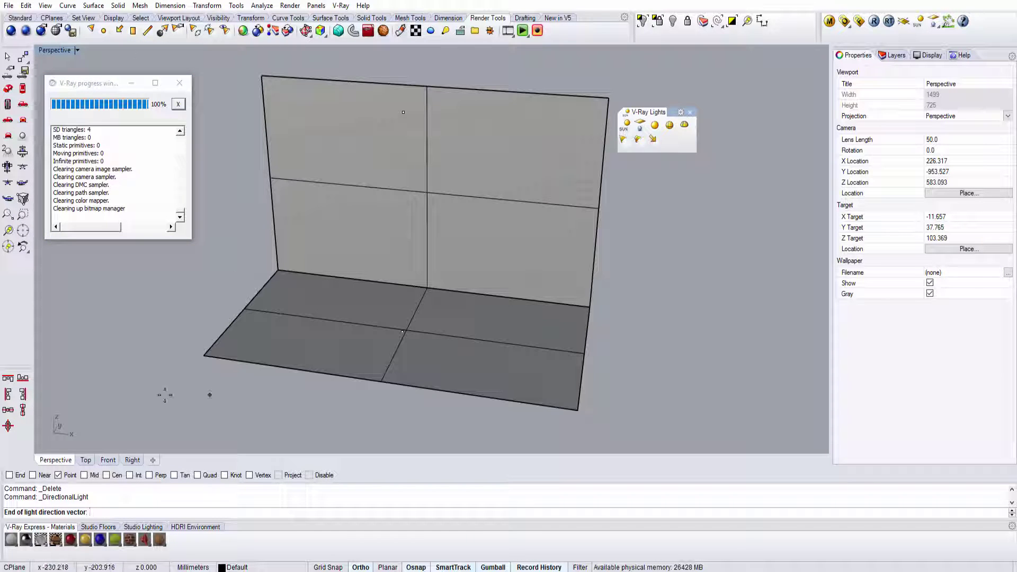
click(345, 350)
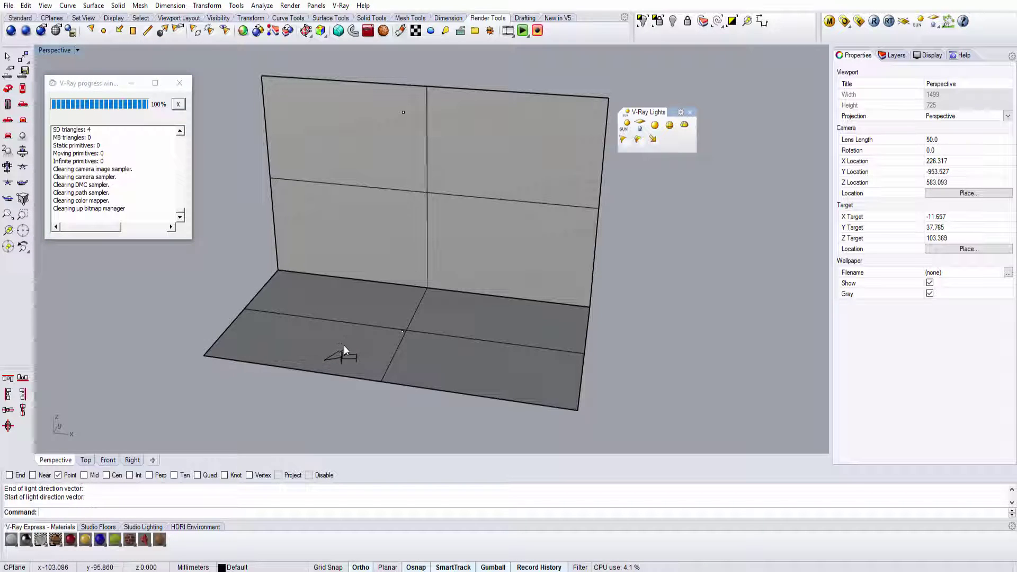
Show the directional light's control points, and raise its source point to the upper half of the back wall
click(339, 356)
key(F10)
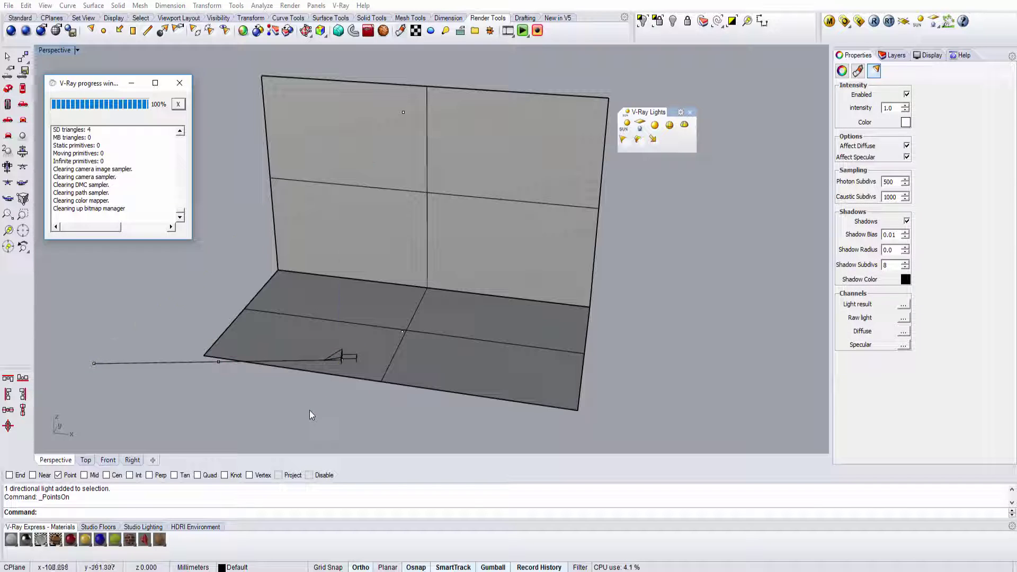
drag(311, 413, 366, 337)
drag(340, 315, 330, 121)
Move the directional light's target point to the right half of the floor, aiming the light diagonally downward across it
click(94, 363)
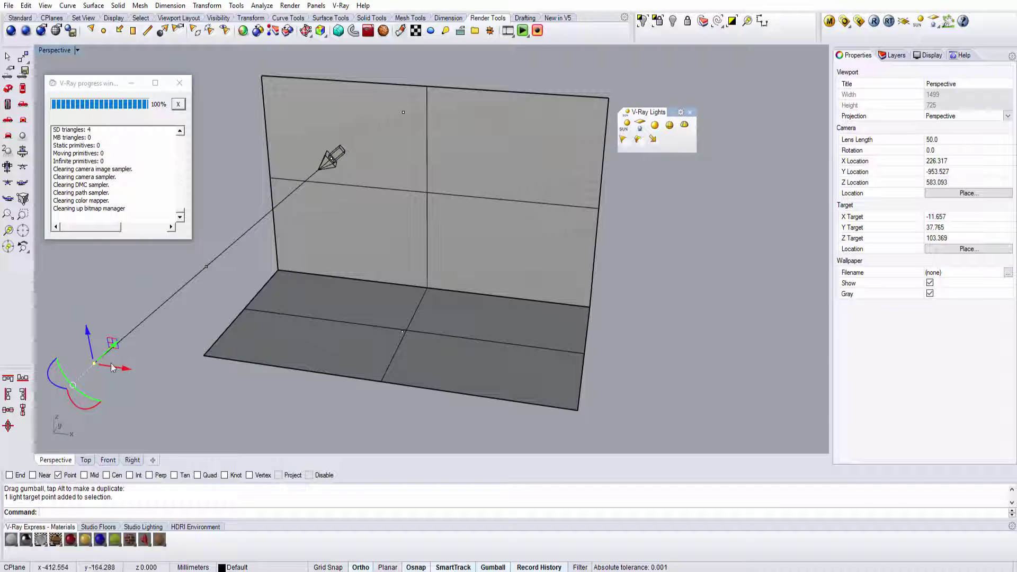
right_drag(140, 373, 148, 337)
drag(152, 317, 552, 325)
mouse_move(545, 347)
right_down()
mouse_move(531, 349)
mouse_move(552, 338)
mouse_move(538, 339)
right_up()
click(200, 167)
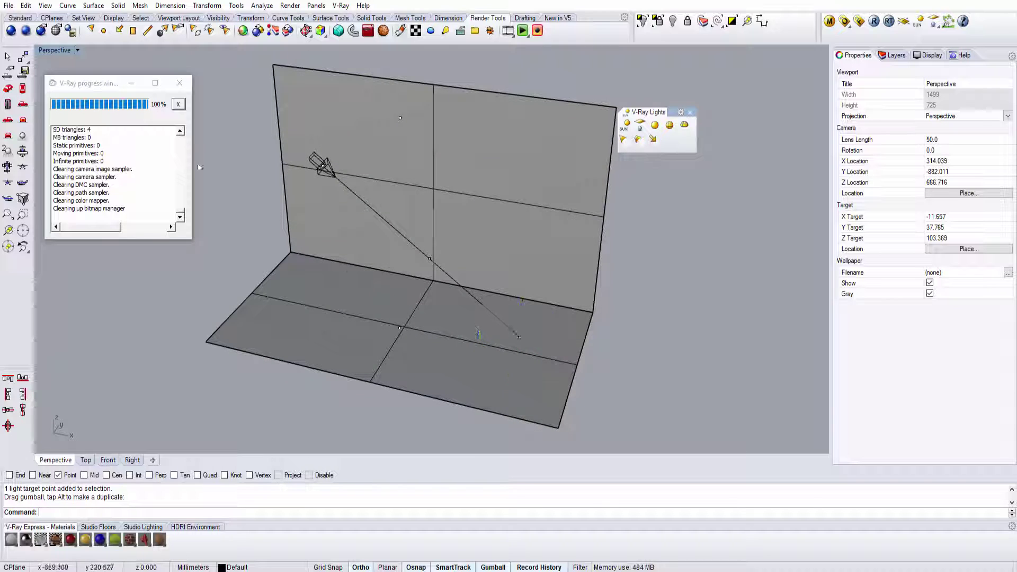
Draw a tall upright box near the centre of the floor
click(20, 17)
click(8, 152)
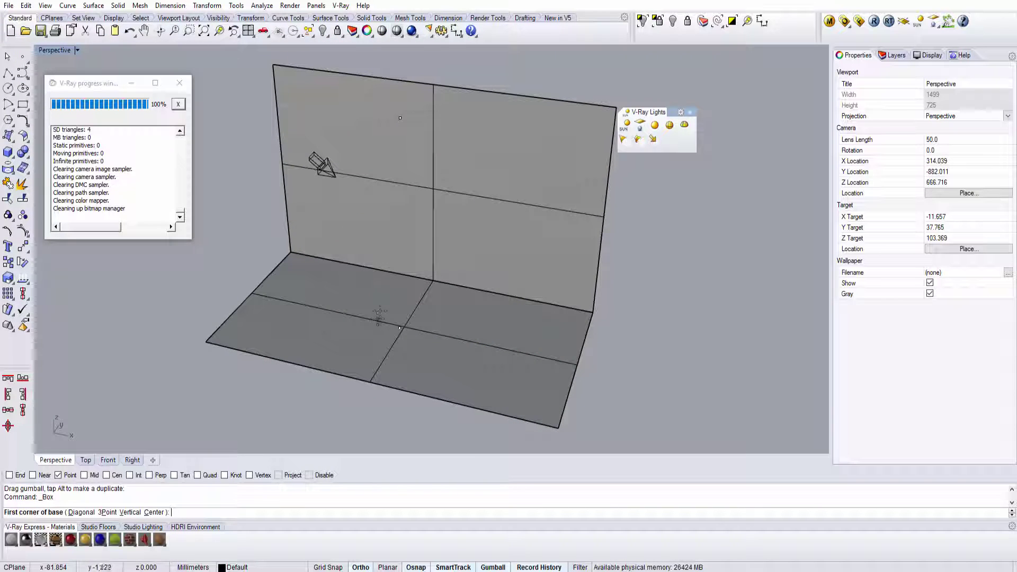
click(380, 311)
click(413, 334)
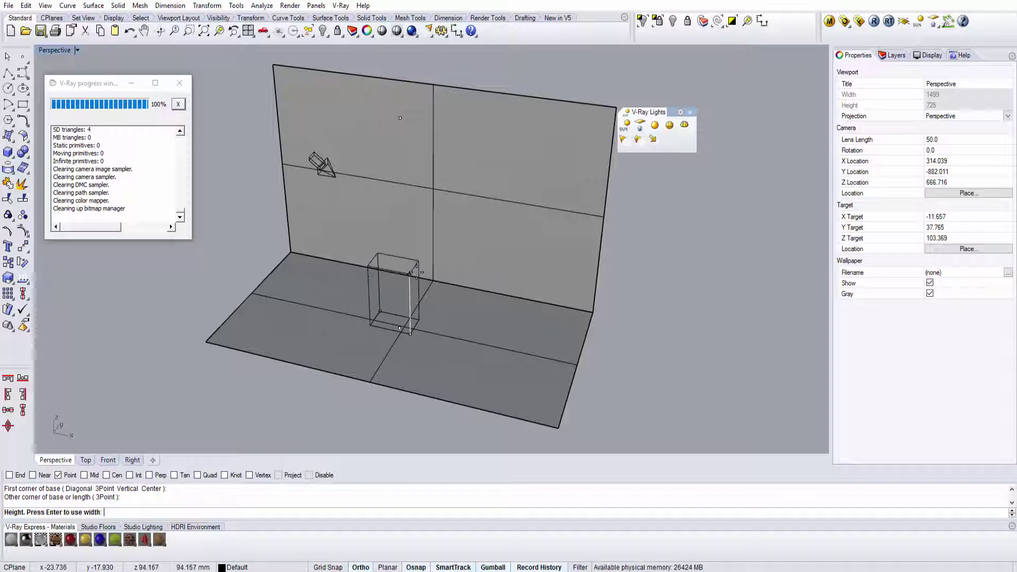
click(417, 254)
Render the view of the box under the directional light, and close the rendered image
right_drag(607, 279, 552, 263)
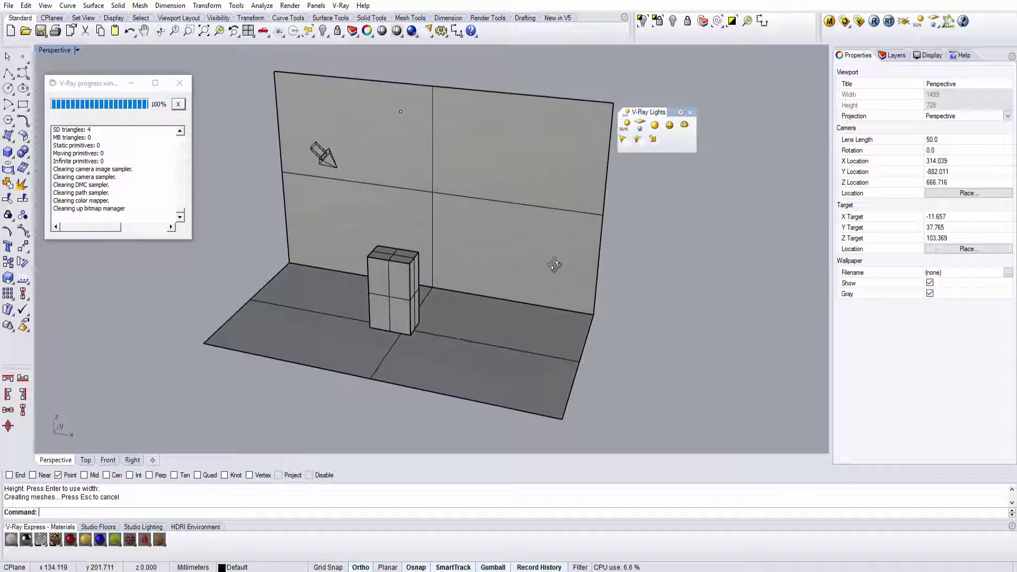
click(874, 21)
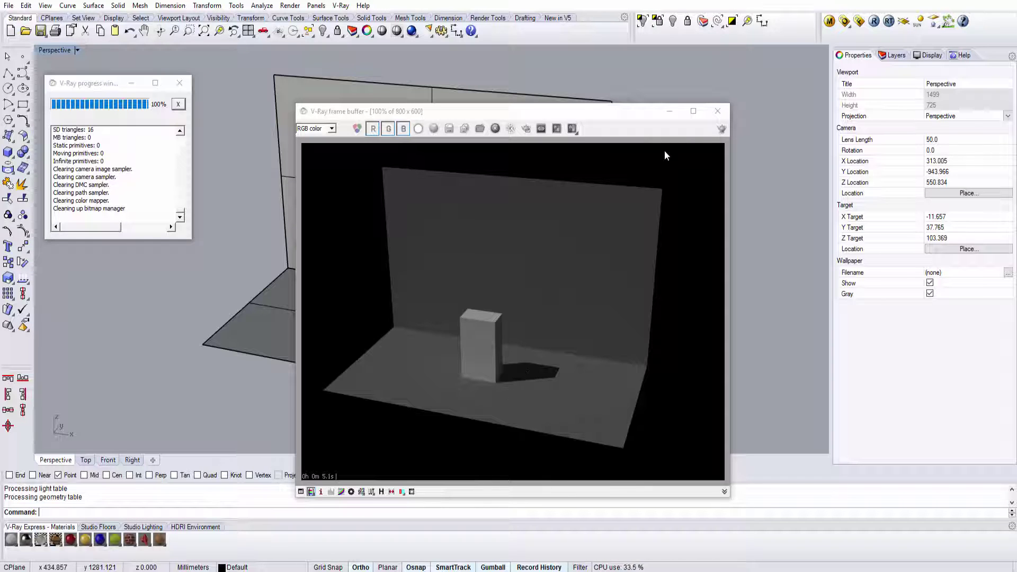
click(718, 111)
Delete the directional light, and draw a rectangular light over the floor's left part, raised above the height of the box
click(324, 151)
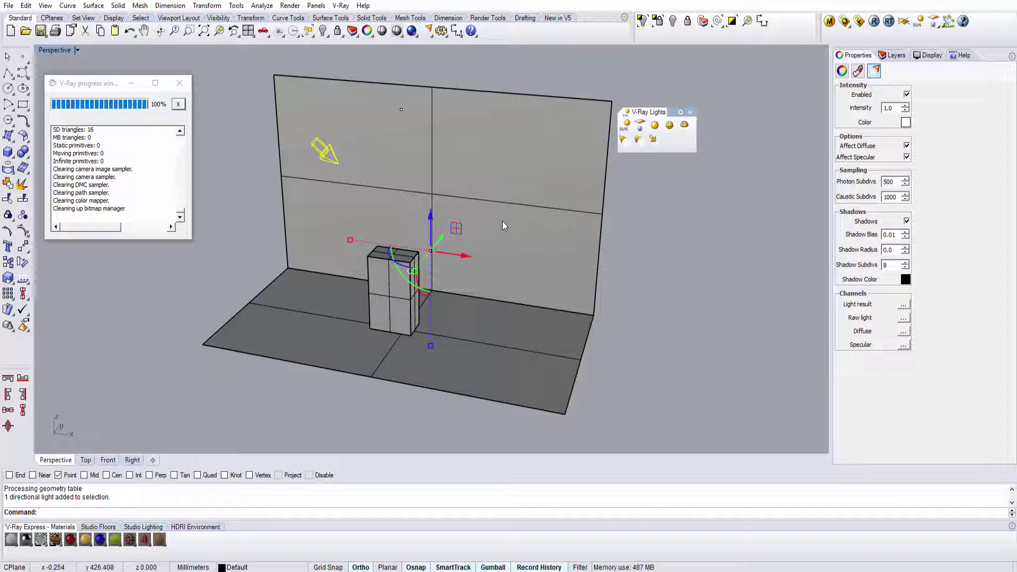
key(Delete)
click(488, 17)
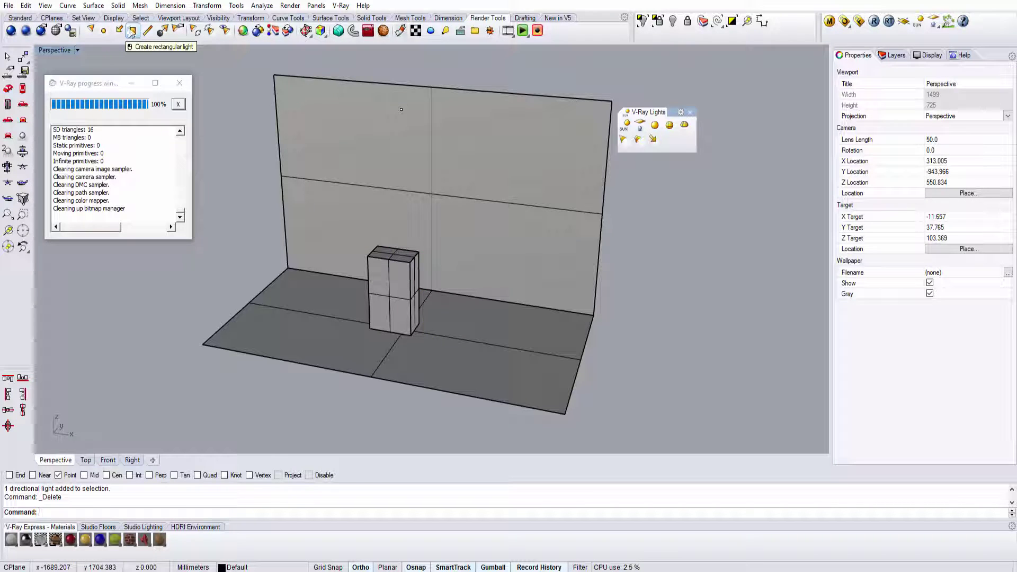
click(133, 30)
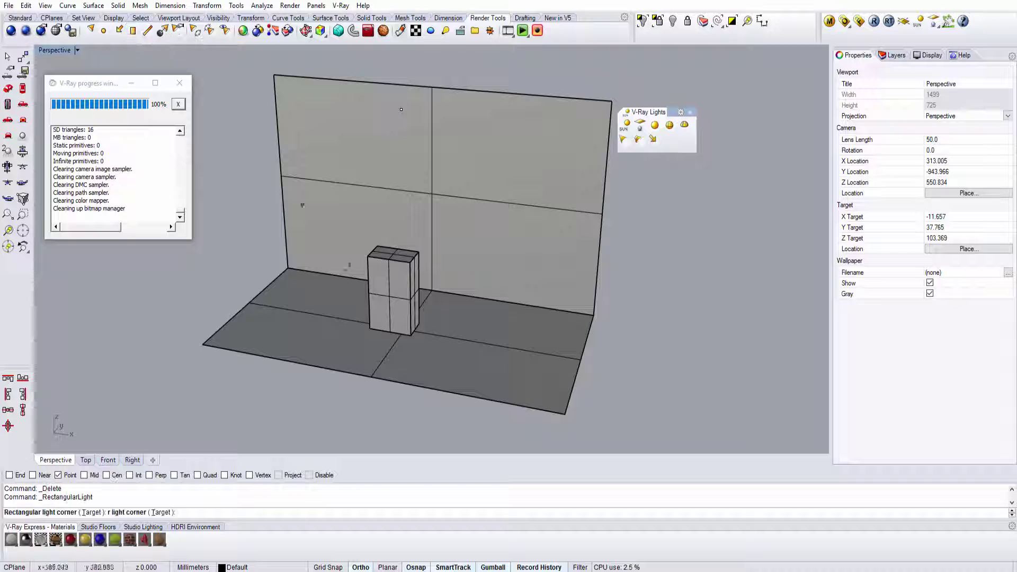
click(311, 298)
click(247, 364)
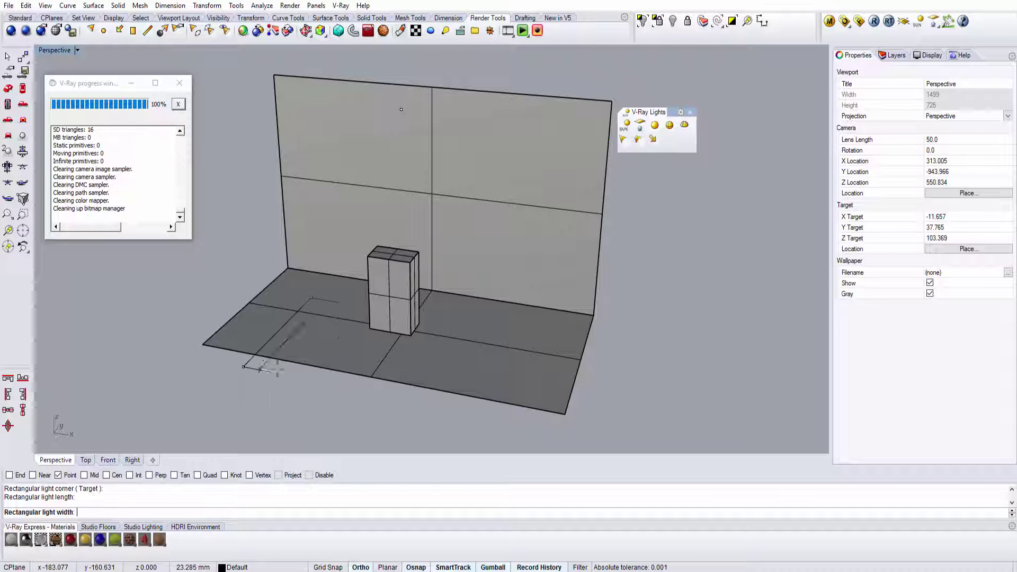
click(310, 377)
drag(308, 318, 311, 199)
Examine the rectangular light's height above the box and the direction of its arrow
right_drag(318, 223, 475, 260)
scroll(466, 239, up, 4)
key(Escape)
shift+right_drag(573, 278, 527, 221)
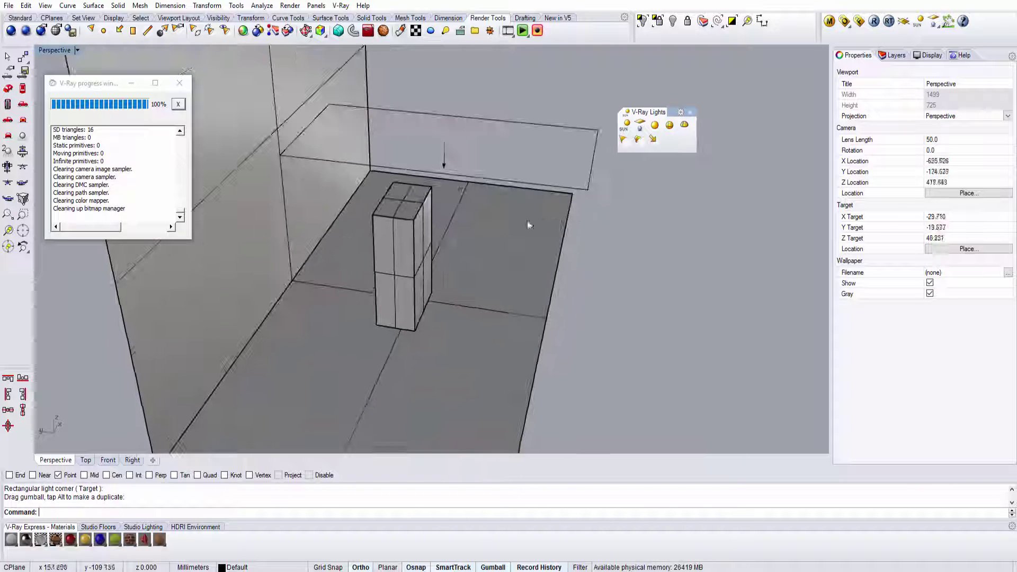
right_drag(510, 151, 515, 112)
shift+right_drag(515, 112, 513, 211)
scroll(473, 201, up, 4)
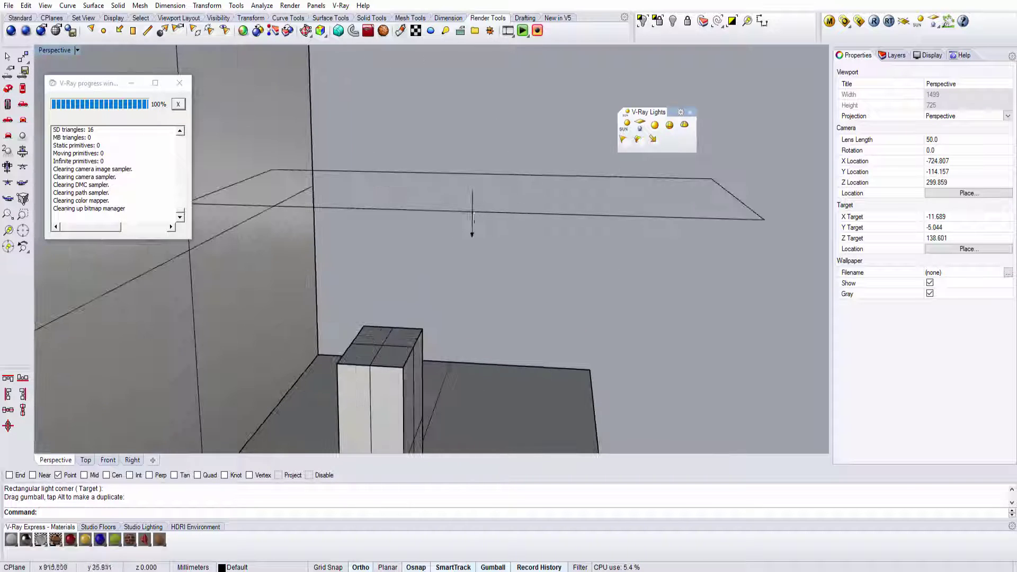
right_drag(474, 241, 410, 186)
Render the scene from a low angle facing the rectangular light's underside, and close the rendered image
scroll(489, 160, down, 2)
key(ctrl+r)
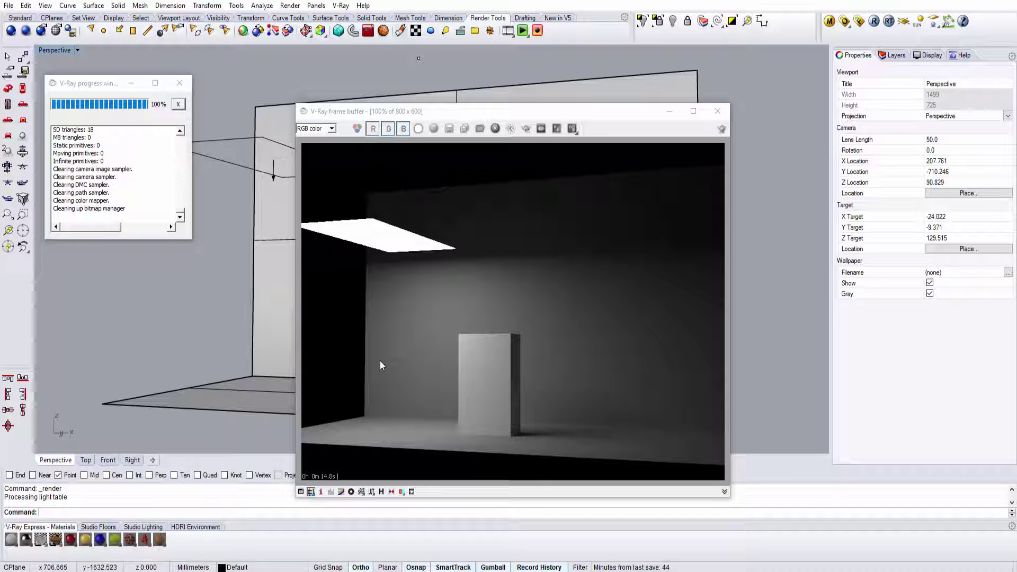
click(717, 111)
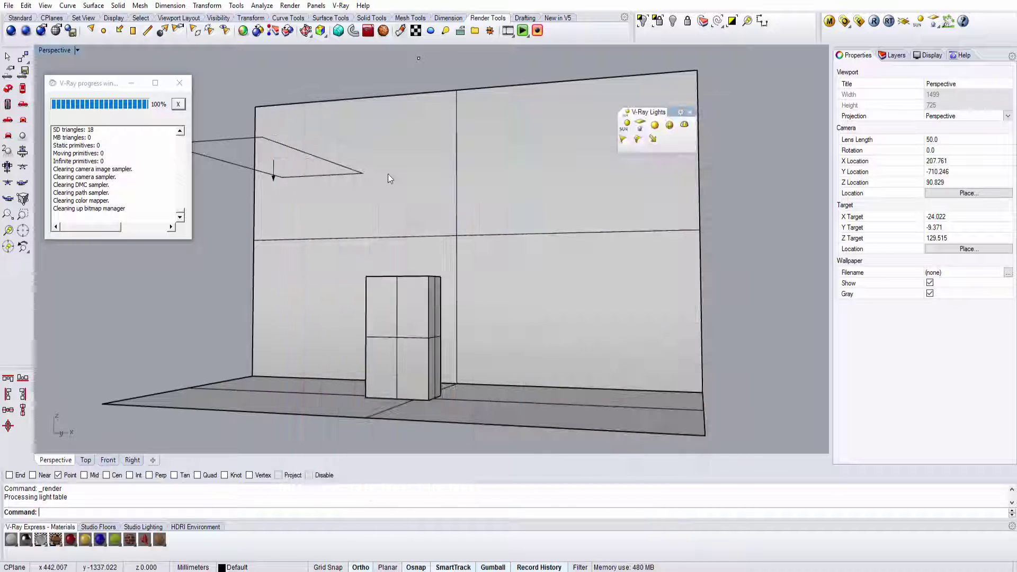
Render the scene from above the rectangular light, and inspect the box and its shadow in the rendered image
right_drag(388, 174, 400, 254)
click(874, 22)
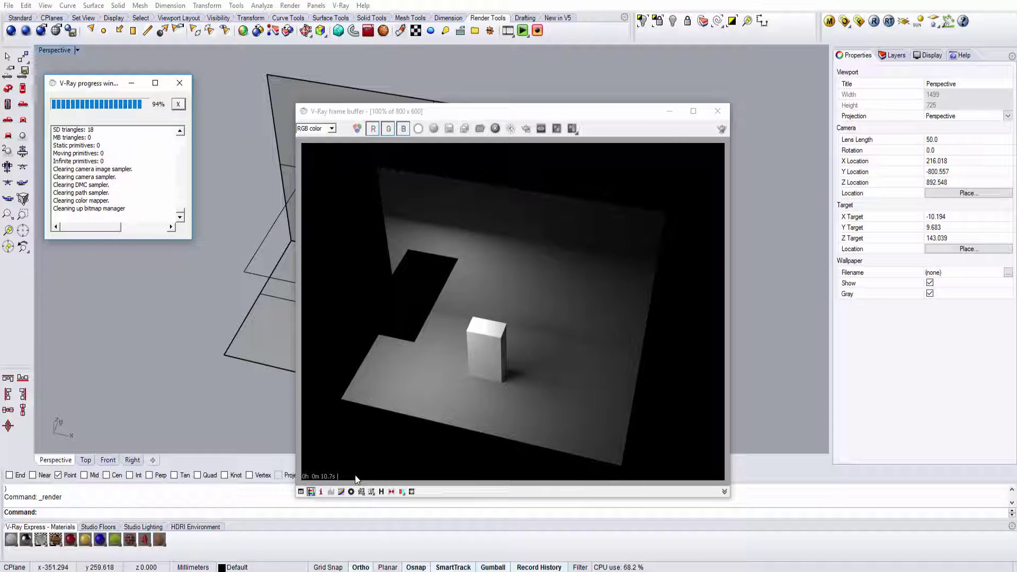
scroll(557, 374, up, 3)
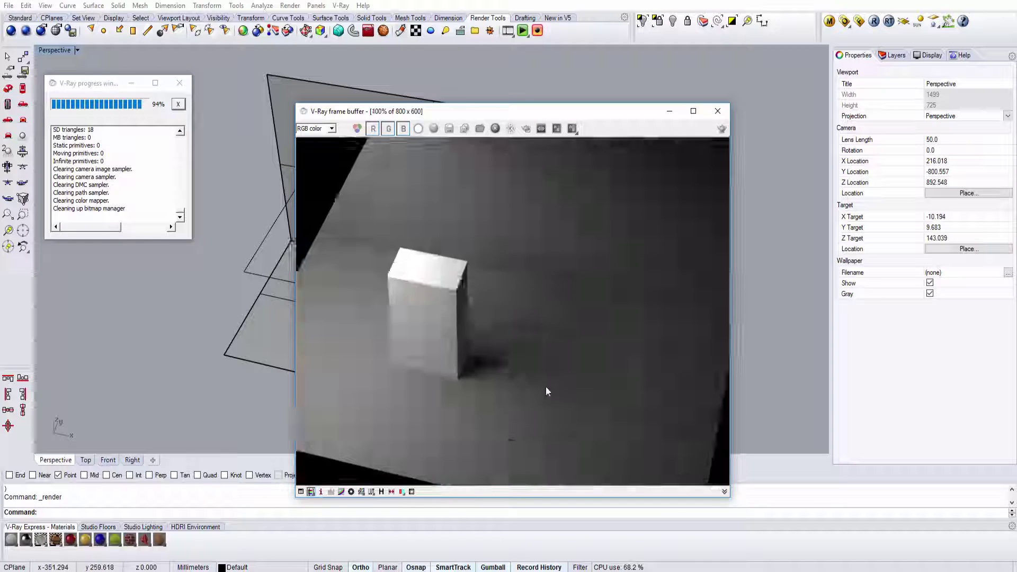
scroll(435, 360, down, 1)
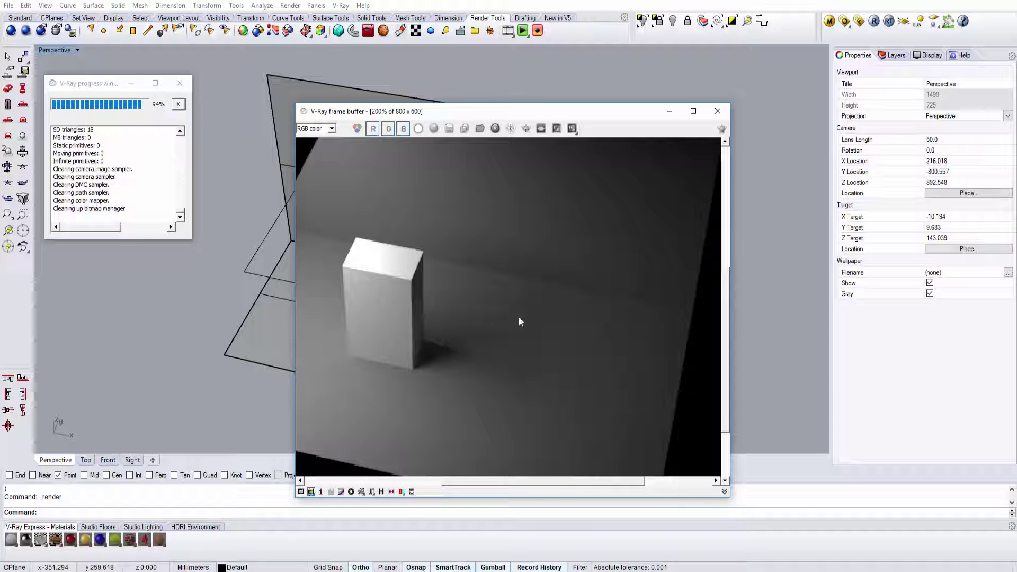
scroll(446, 346, down, 2)
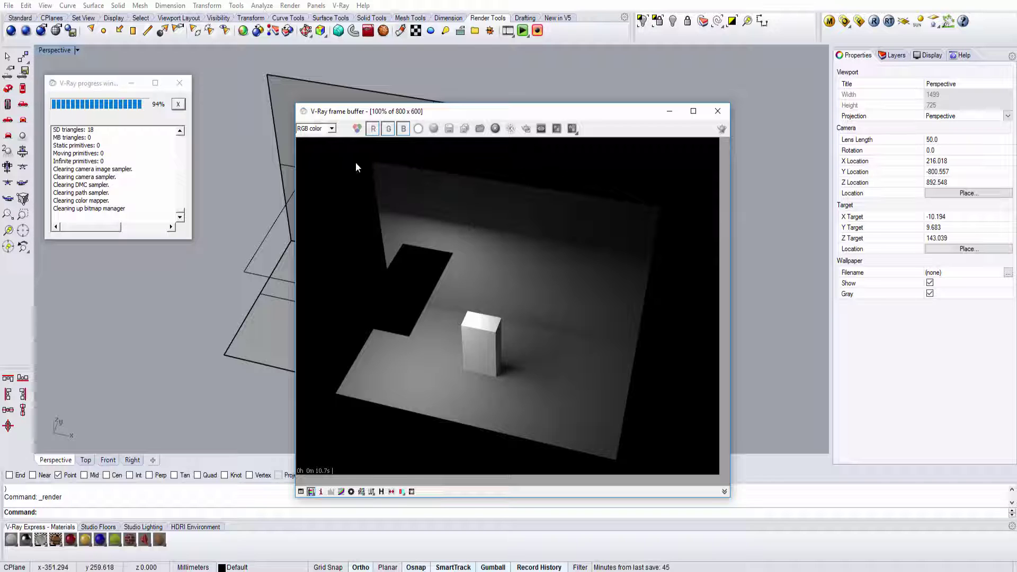
click(281, 238)
right_drag(286, 238, 363, 256)
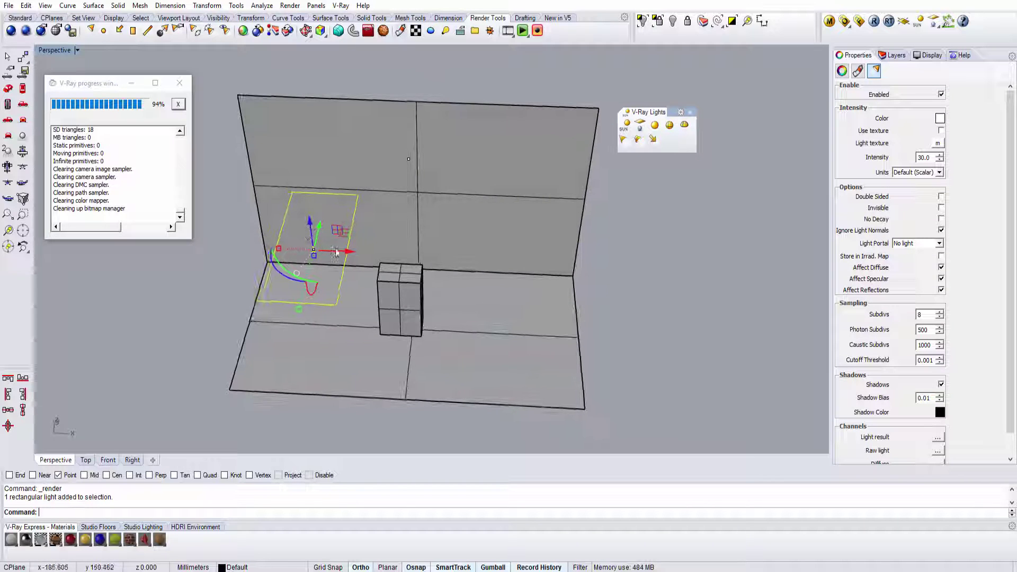
drag(363, 257, 477, 254)
key(ctrl+z)
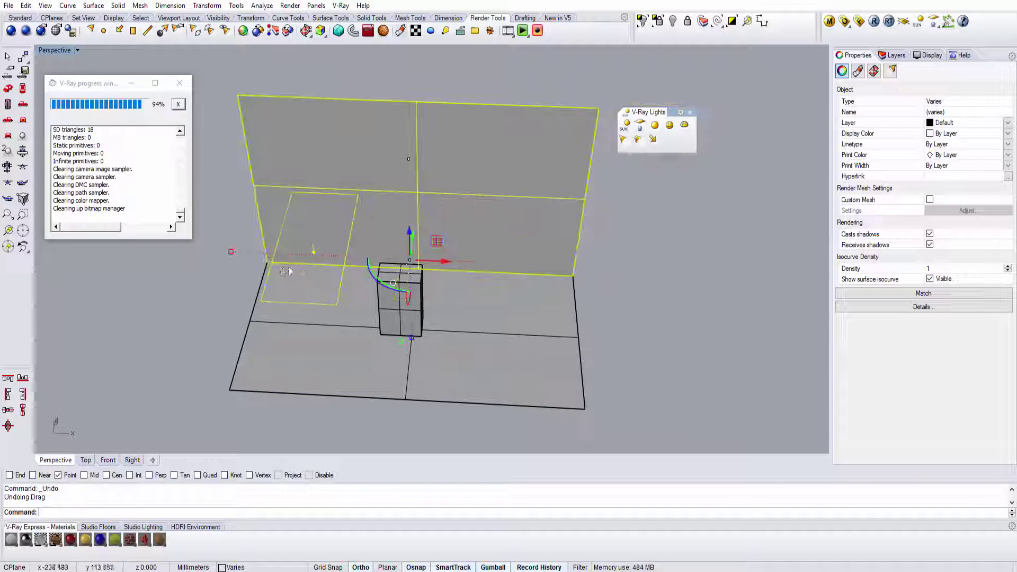
click(257, 279)
key(Escape)
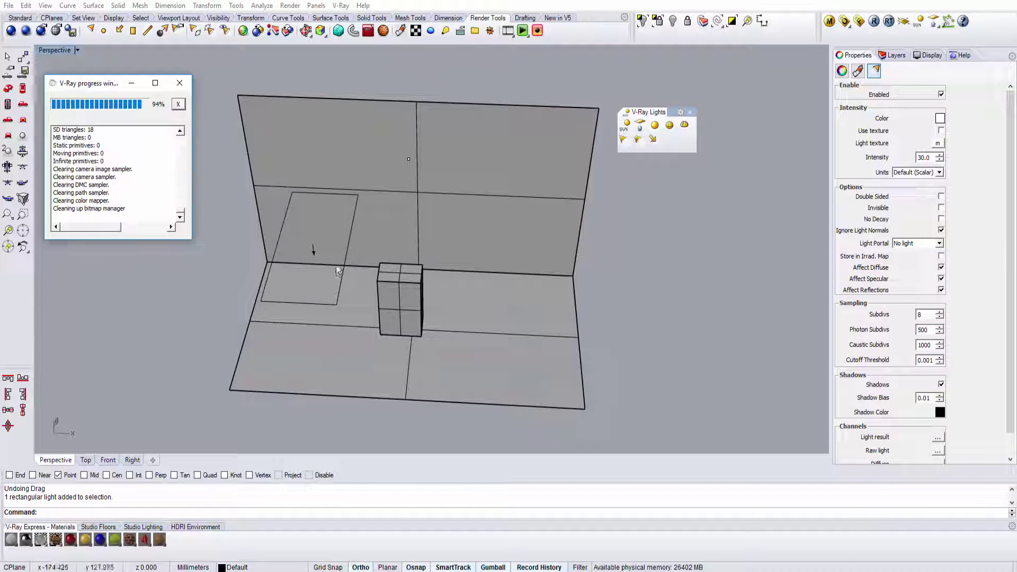
Duplicate the rectangular light across to the other side of the box, above the floor's right part
right_drag(349, 278, 332, 257)
click(333, 260)
drag(342, 242, 531, 273)
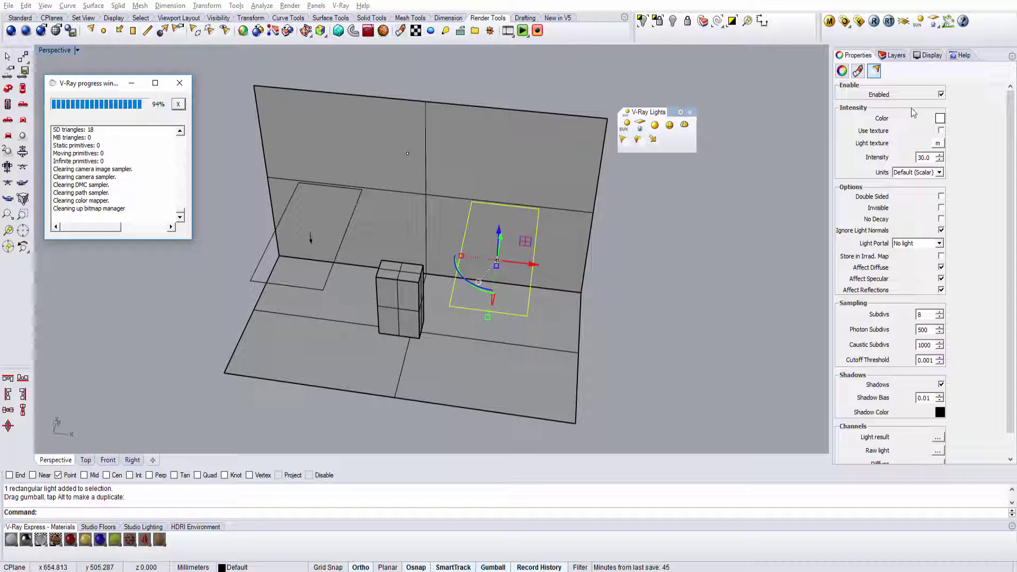
Turn on Use texture and Double Sided for the duplicated rectangular light, and lower it beside the box
click(941, 131)
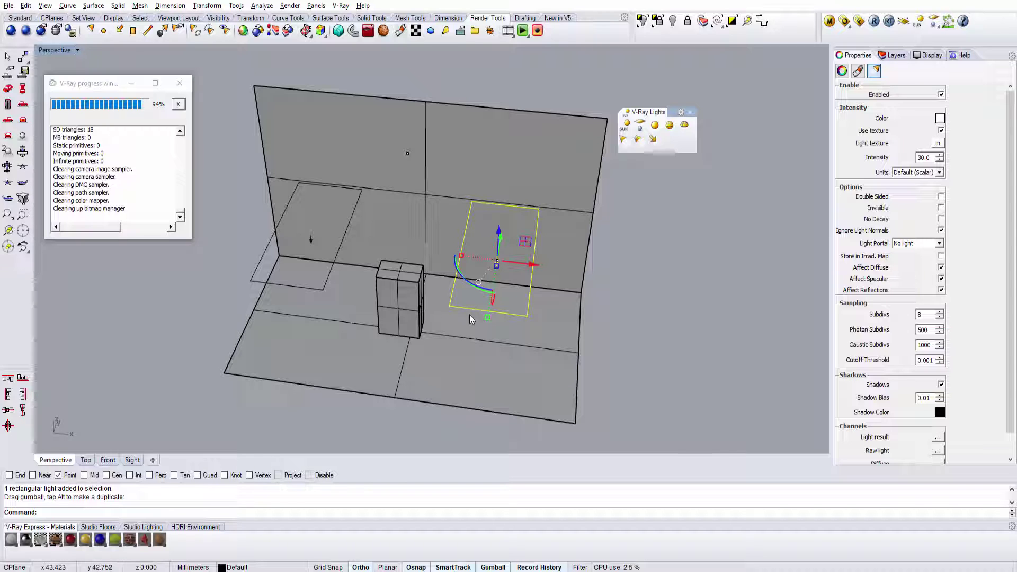
click(941, 196)
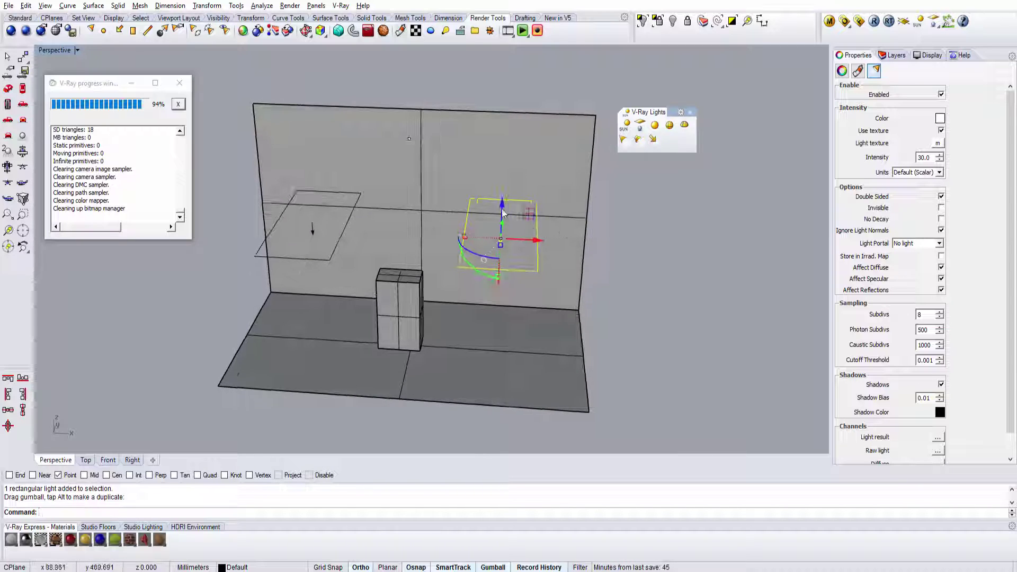
right_drag(503, 229, 489, 225)
drag(496, 213, 494, 278)
click(625, 266)
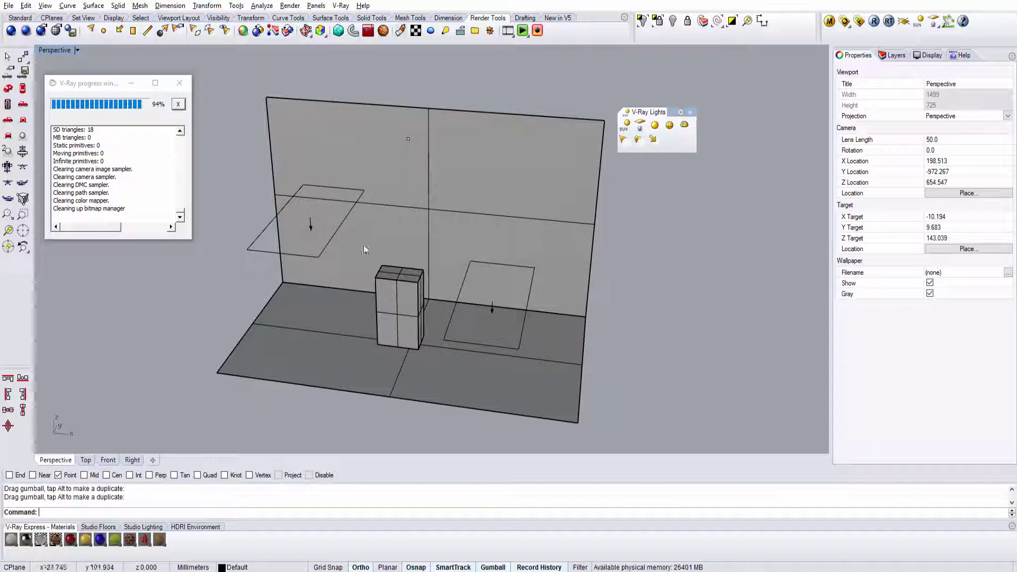
Render the scene with the left rectangular light disabled, and render it once more with that light enabled
click(333, 229)
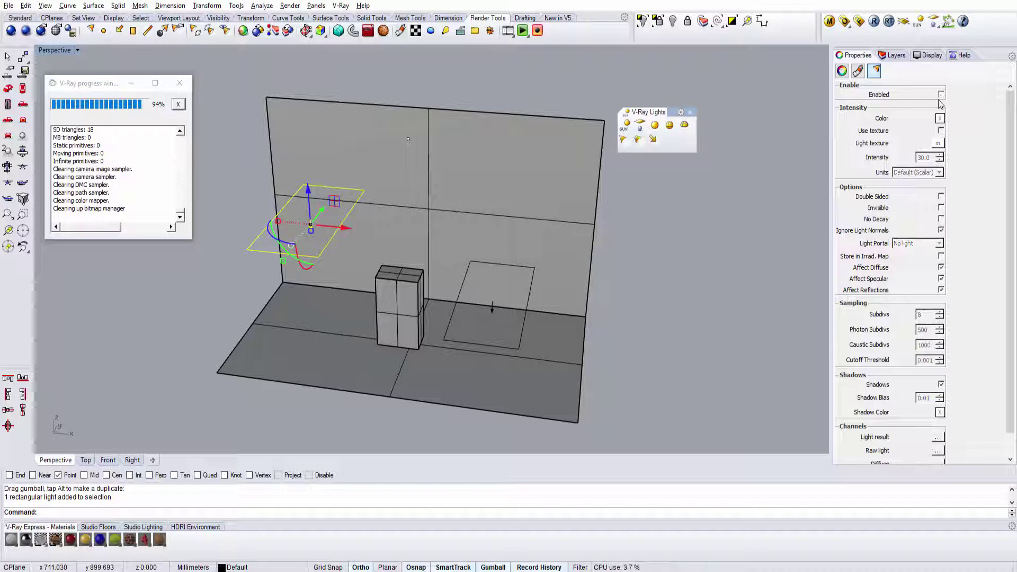
key(Escape)
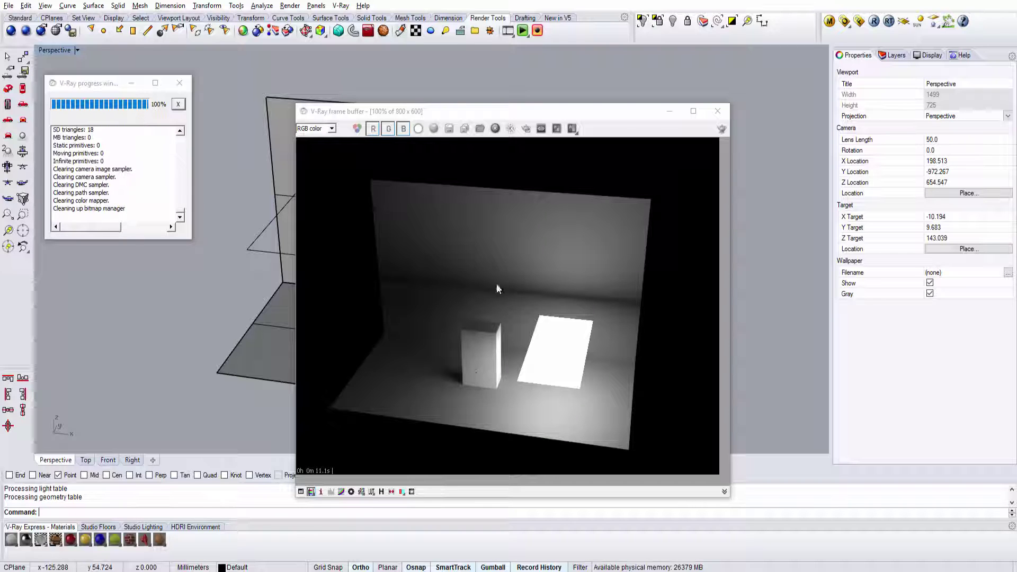
click(344, 228)
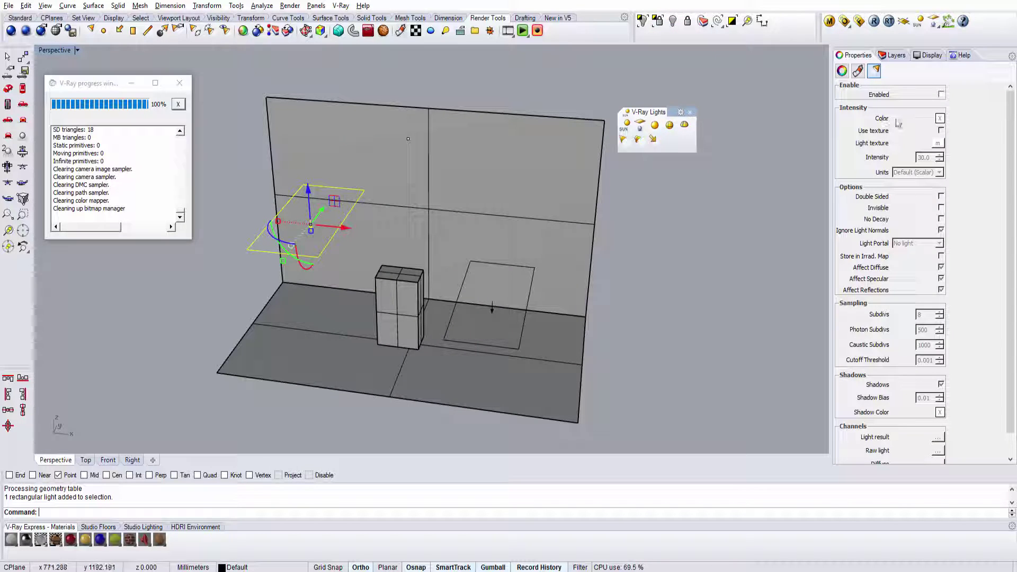
click(940, 95)
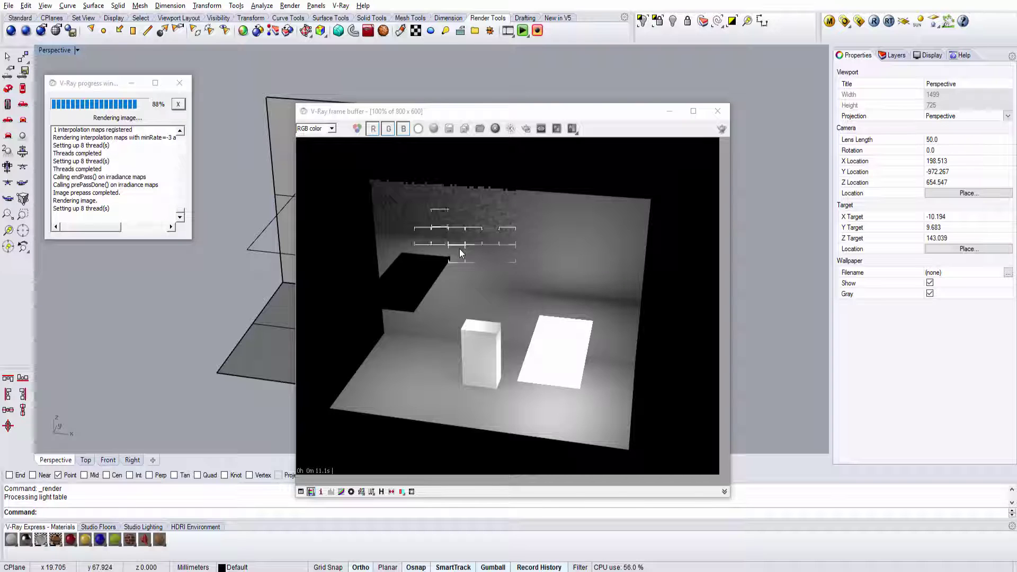
click(718, 111)
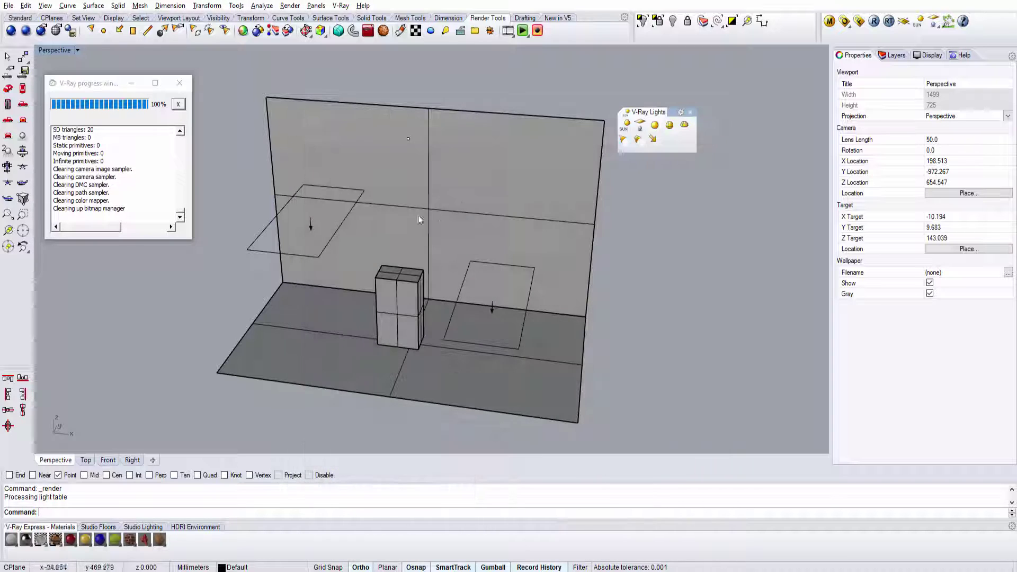
Turn off Double Sided and turn on Invisible for the rectangular light on the right of the box
click(476, 267)
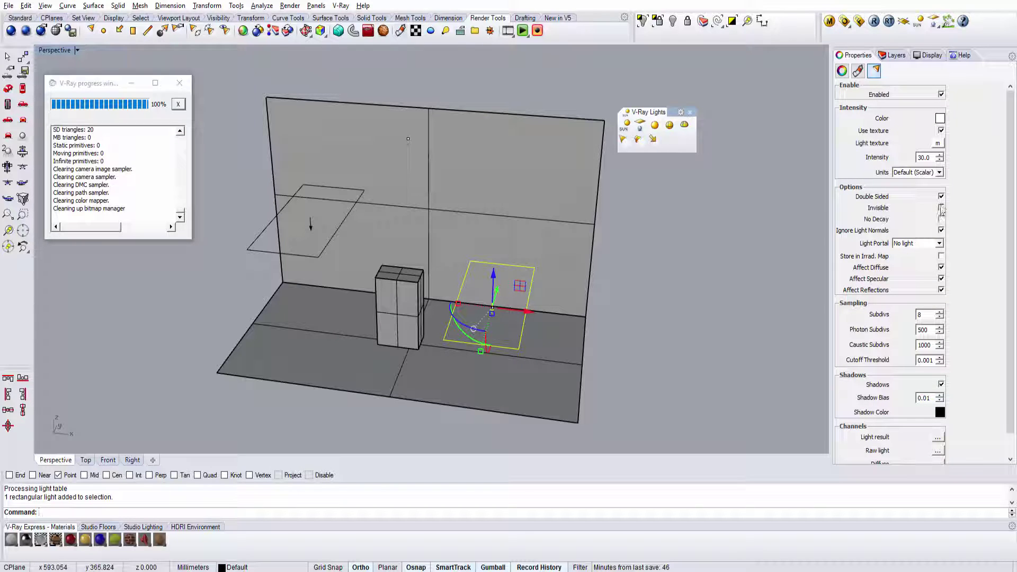
right_drag(354, 274, 309, 266)
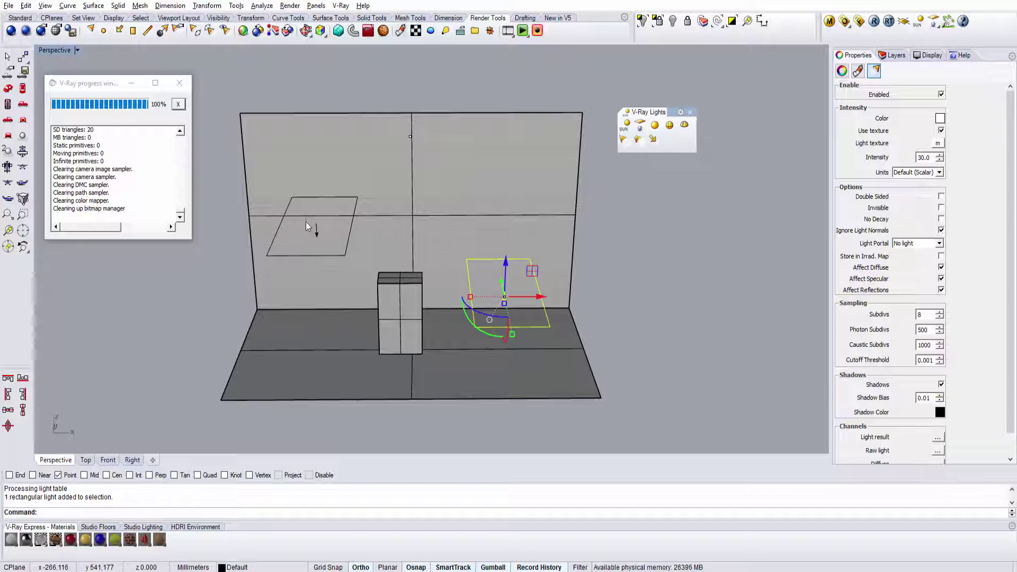
scroll(339, 249, up, 4)
right_drag(472, 267, 451, 232)
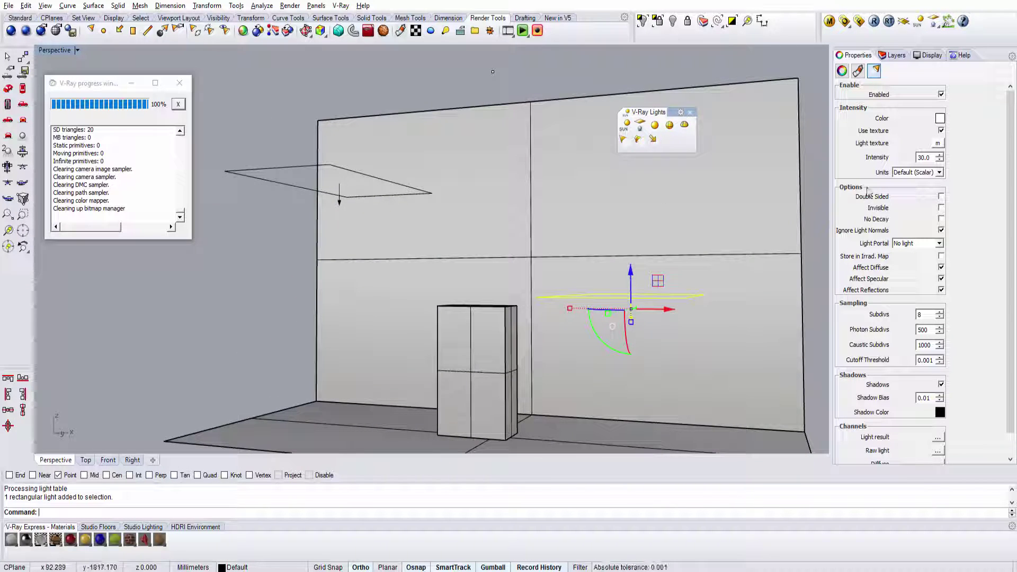
click(940, 208)
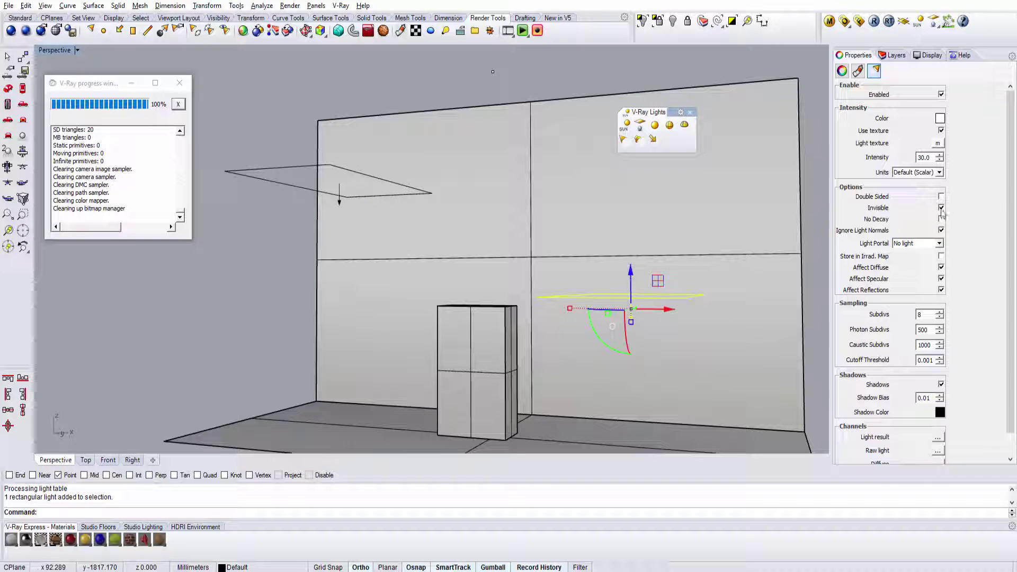
Make the left rectangular light invisible too, and render both lights from a low angle facing their undersides
click(379, 180)
right_drag(562, 277, 490, 165)
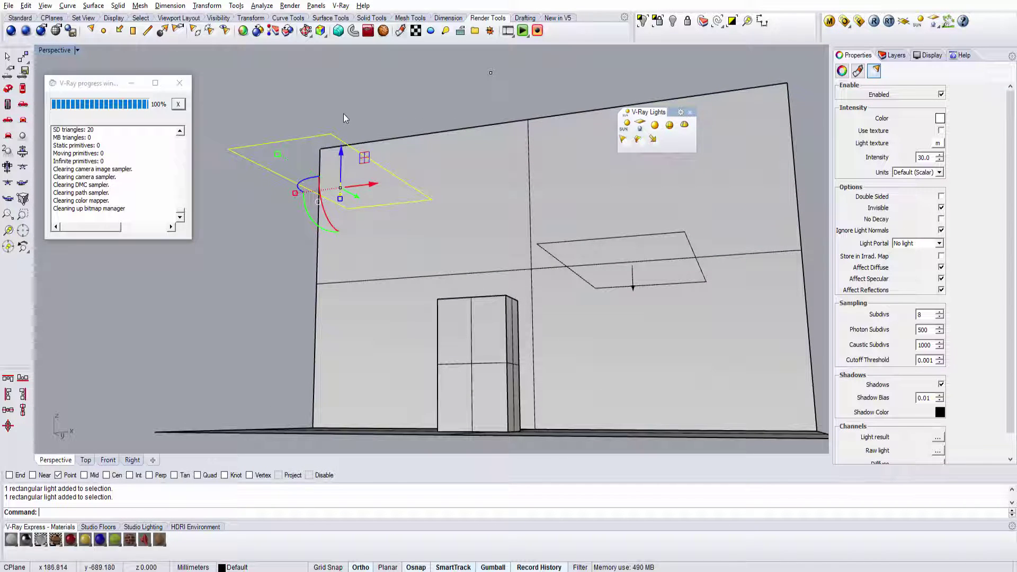
click(552, 100)
click(522, 30)
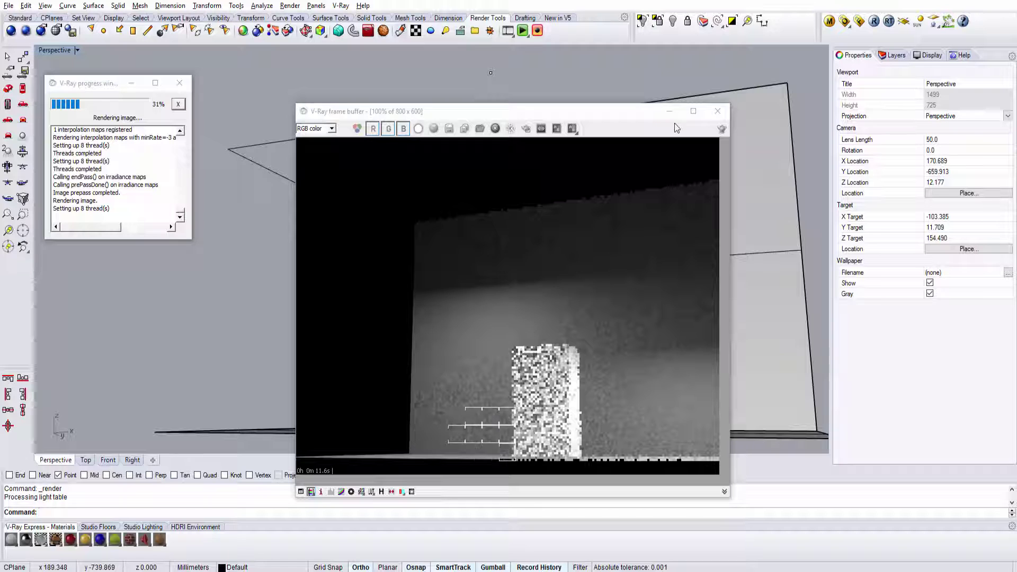
click(717, 111)
Delete both rectangular lights, and draw a linear light across the floor's left part up to the box
click(148, 32)
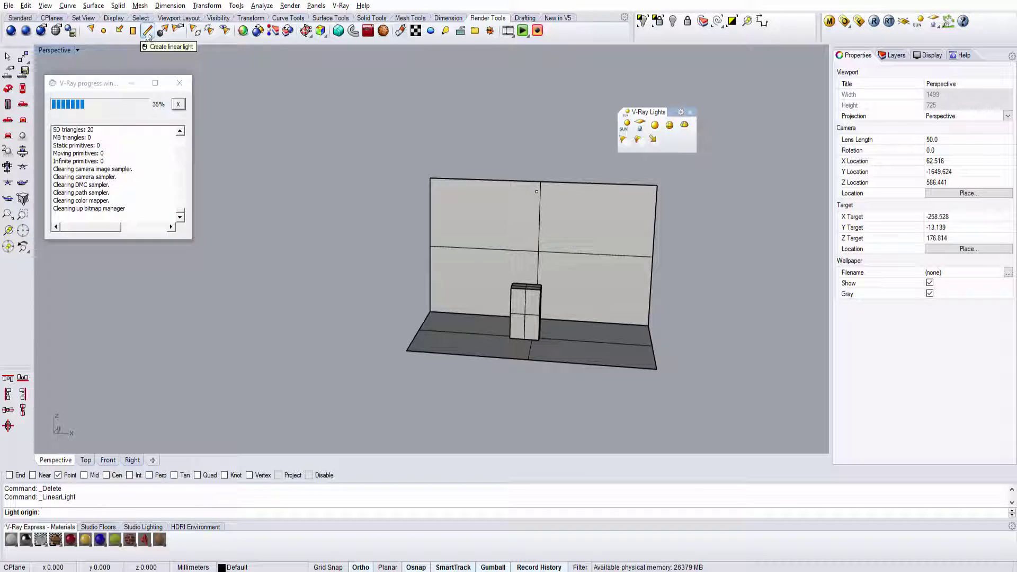
click(430, 321)
scroll(522, 335, up, 2)
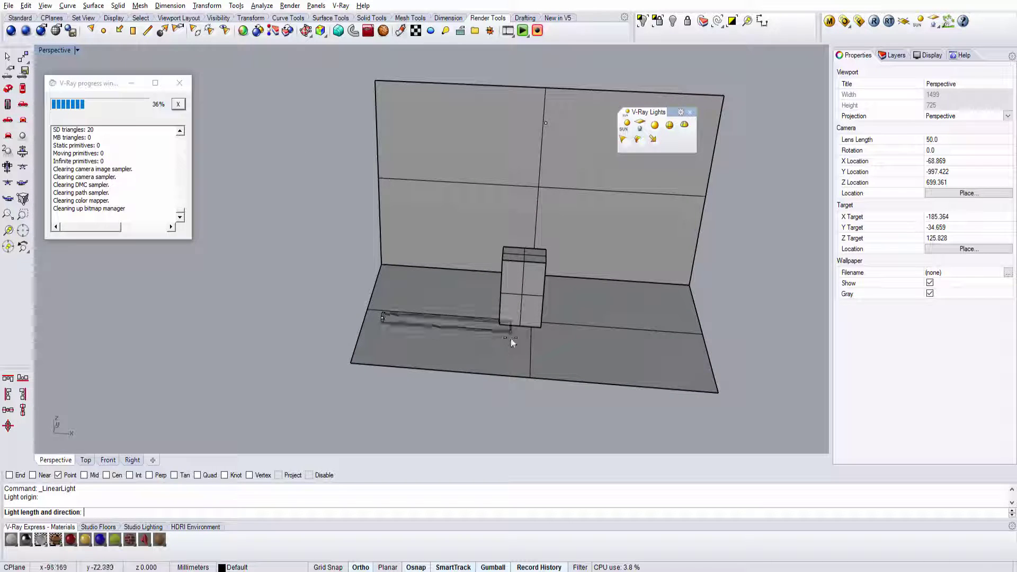
click(510, 338)
Raise the linear light well above the box, near the height of the wall's upper edge
click(475, 325)
click(475, 325)
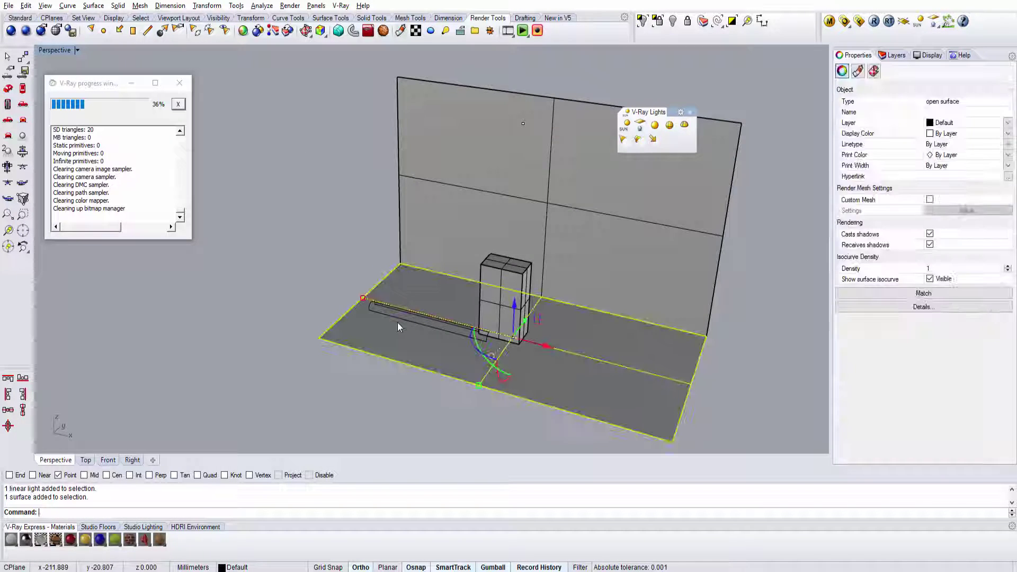
click(397, 322)
key(Escape)
right_drag(380, 308, 341, 297)
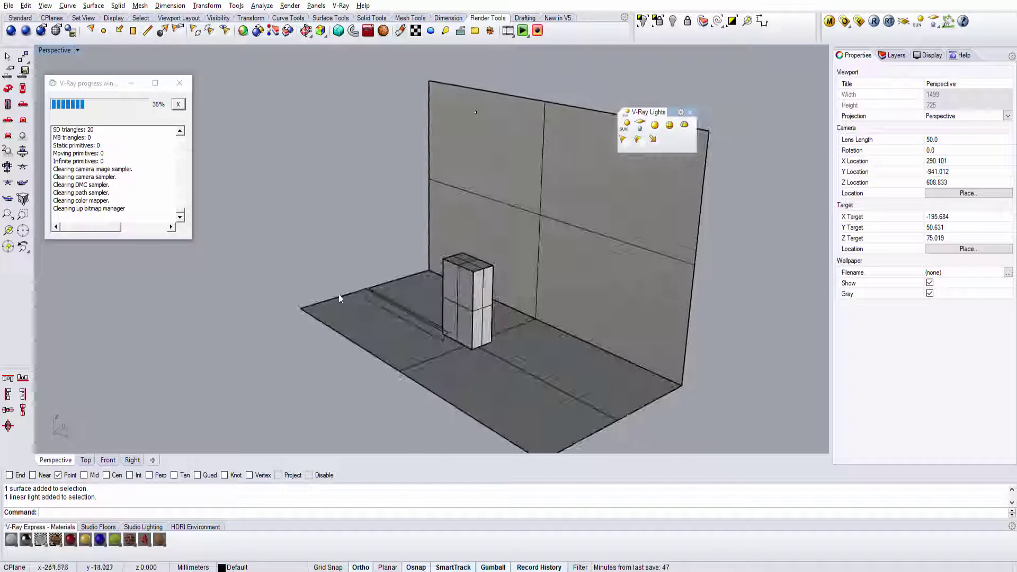
click(364, 298)
drag(405, 281, 373, 113)
key(Escape)
key(Escape)
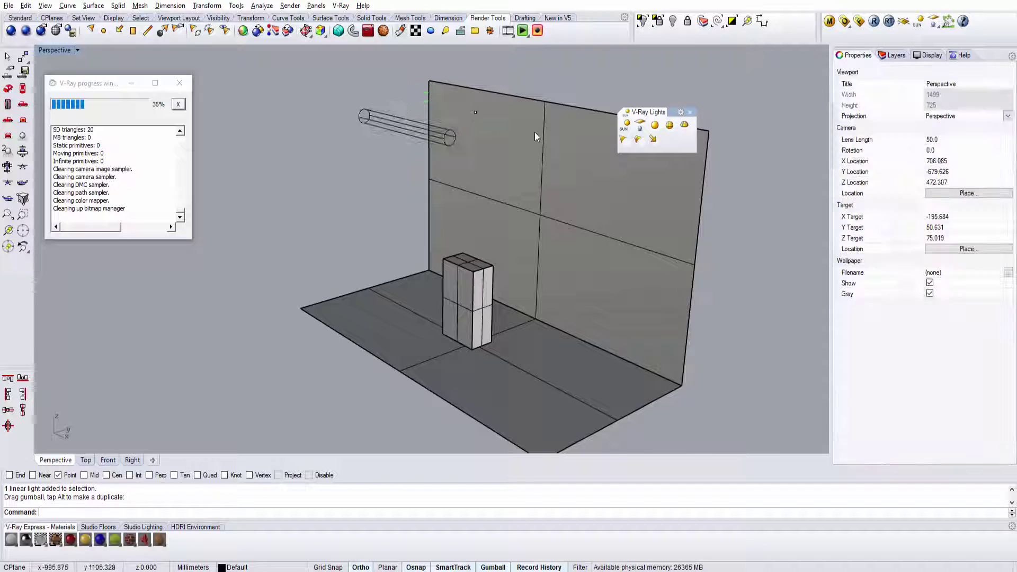
Render the scene lit by the linear light from a raised angle, and delete the light
right_drag(535, 132, 486, 214)
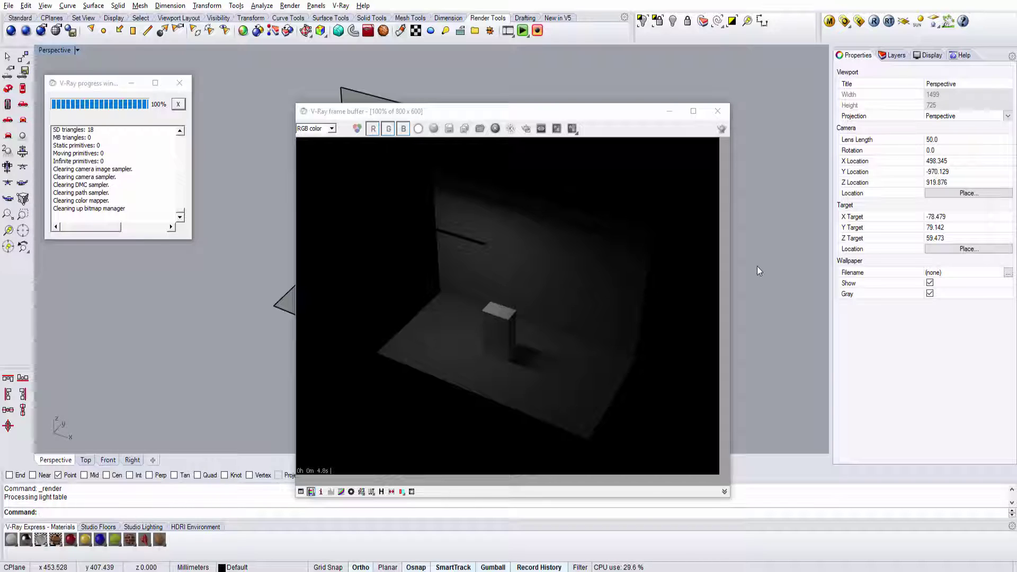
click(717, 111)
click(356, 158)
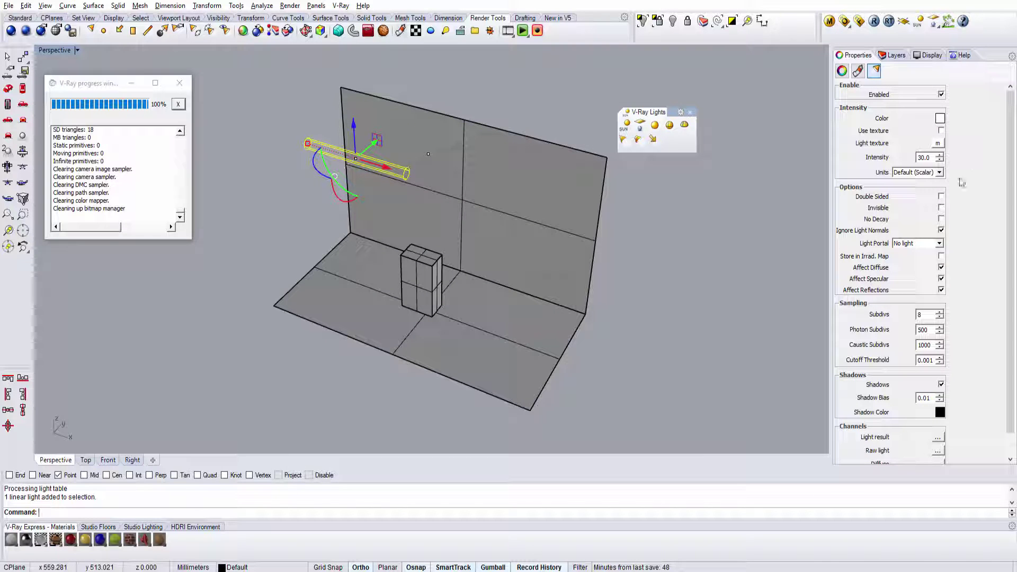
key(Delete)
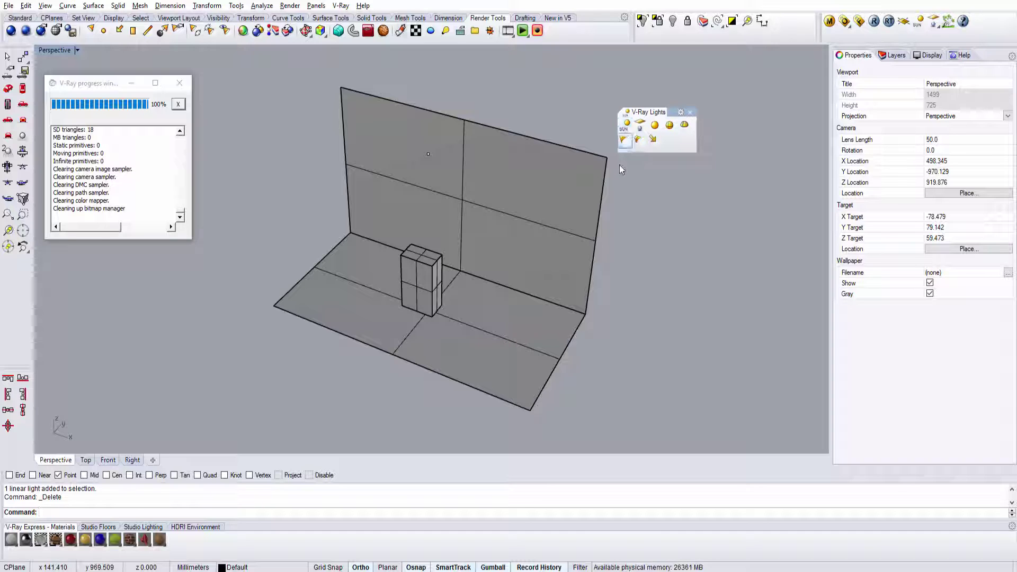
Create a sun light with manual control and an altitude of 31.8°, and place it on the floor left of the box
click(627, 126)
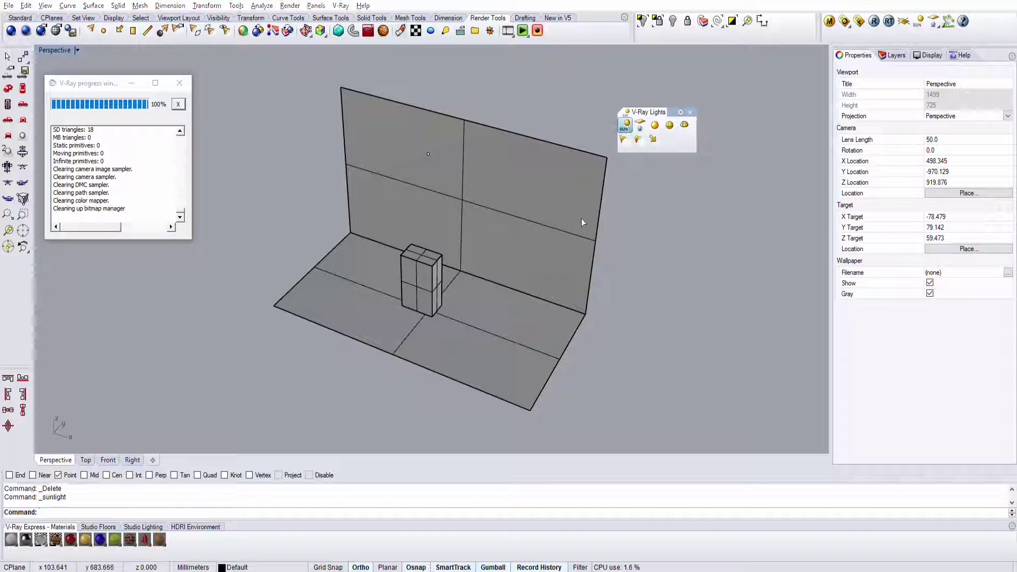
drag(362, 142, 333, 112)
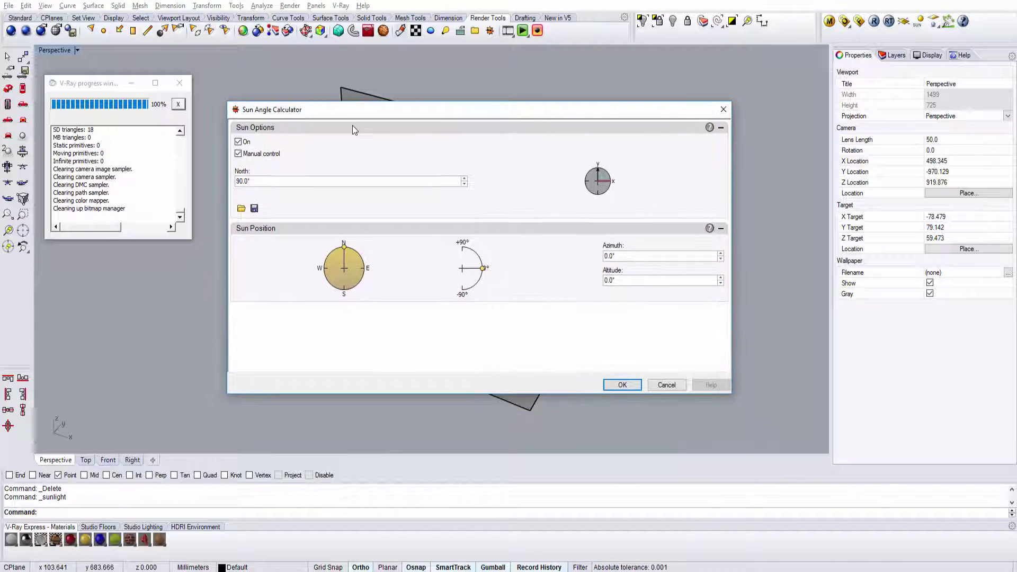
mouse_move(480, 270)
mouse_down()
mouse_move(462, 243)
mouse_move(473, 284)
mouse_move(487, 272)
mouse_move(479, 284)
mouse_move(480, 257)
mouse_up()
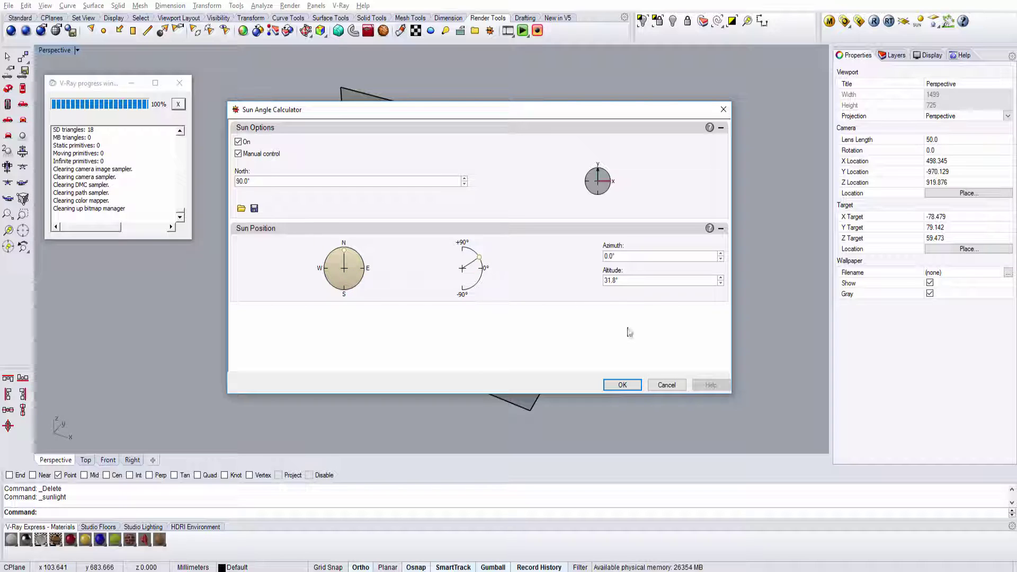
click(623, 385)
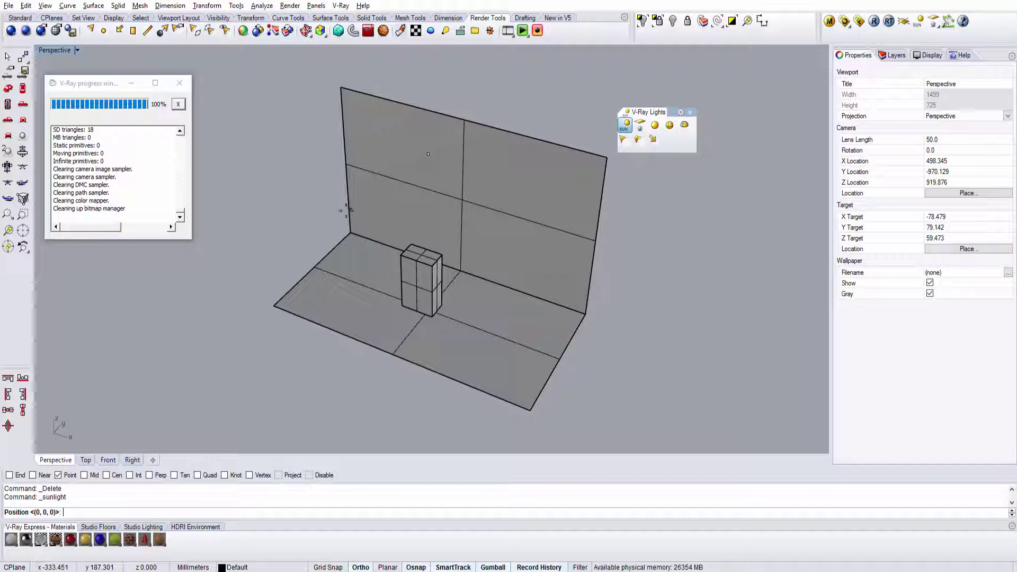
click(356, 276)
Move the sun light up and outward beyond the floor's left edge, and show its control points
right_drag(371, 291, 353, 288)
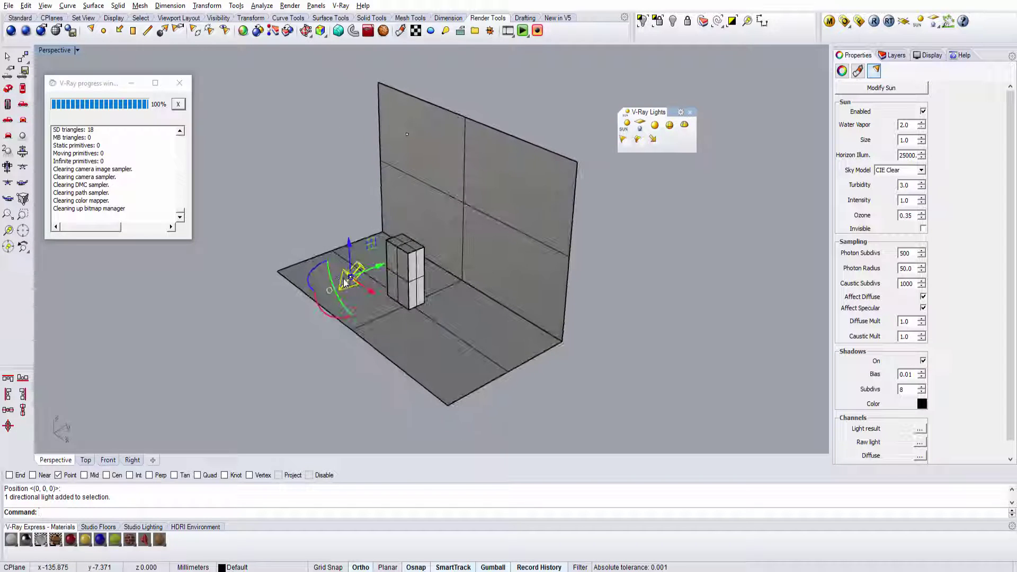
drag(308, 288, 306, 161)
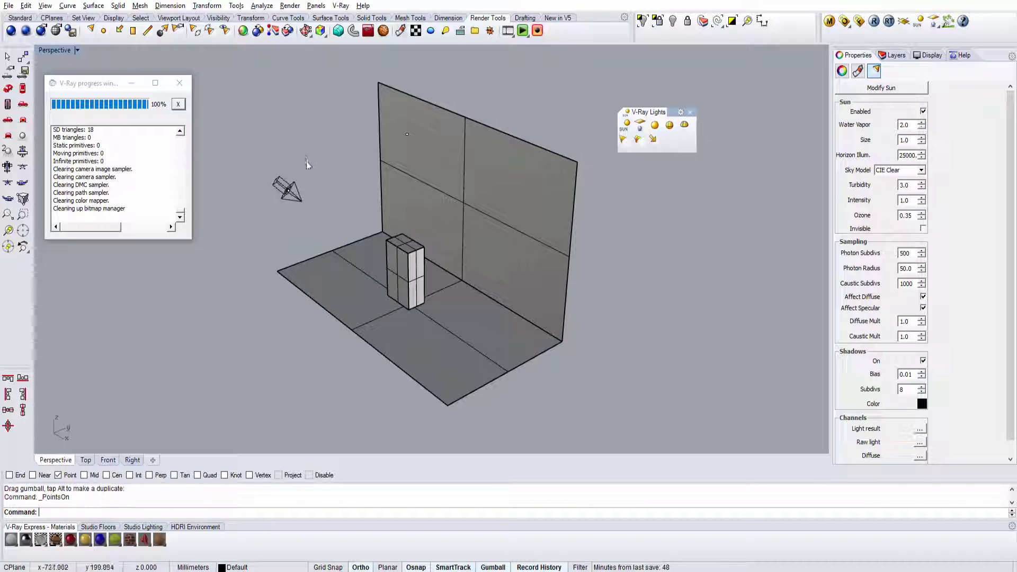
click(316, 192)
right_drag(316, 193, 321, 206)
Move the sun light's target point down to the base of the box so the light aims at it
click(310, 216)
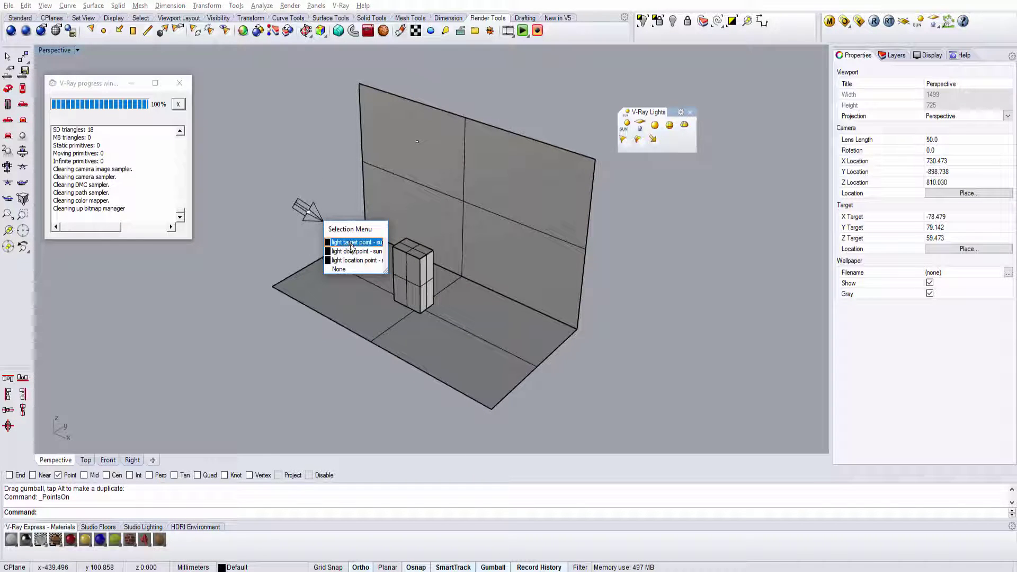
click(352, 249)
right_drag(352, 250, 323, 186)
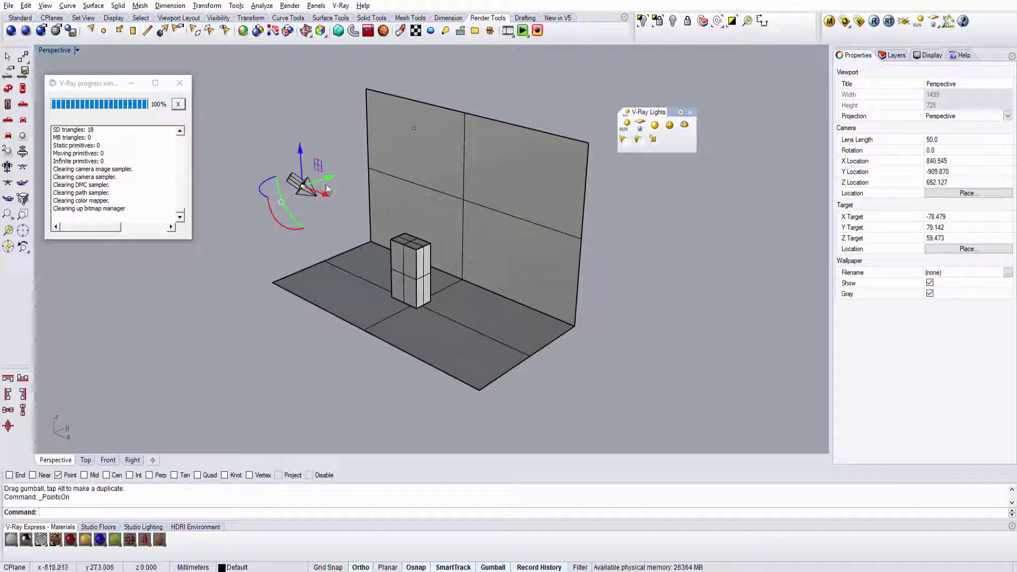
drag(323, 187, 403, 274)
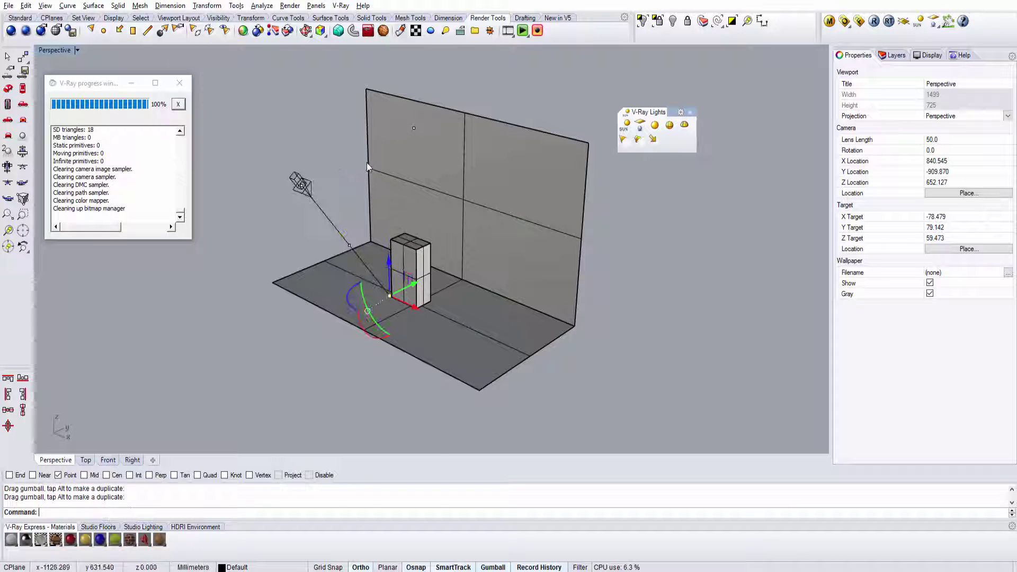
Undo the last move of the sun light's target point and render the scene lit by the sun
right_drag(206, 312, 350, 217)
key(ctrl+z)
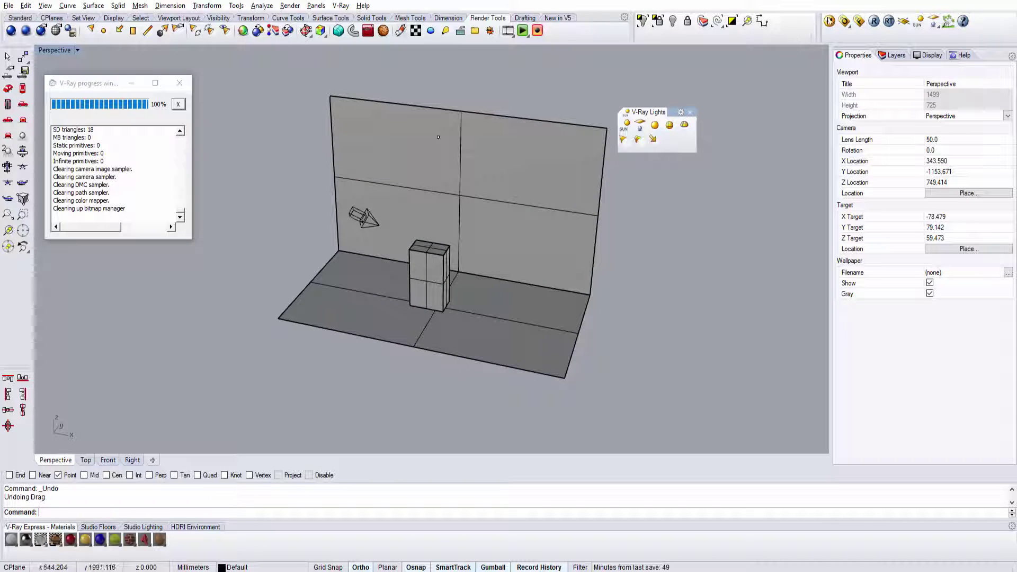
click(874, 21)
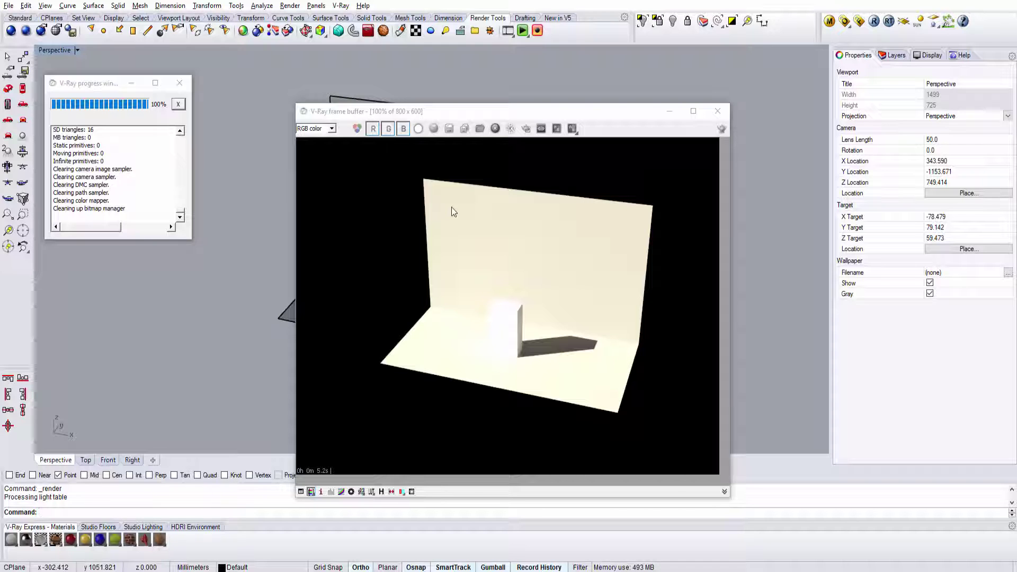
click(718, 111)
Rotate the sun light to a lower, nearly horizontal angle and render the scene
click(294, 170)
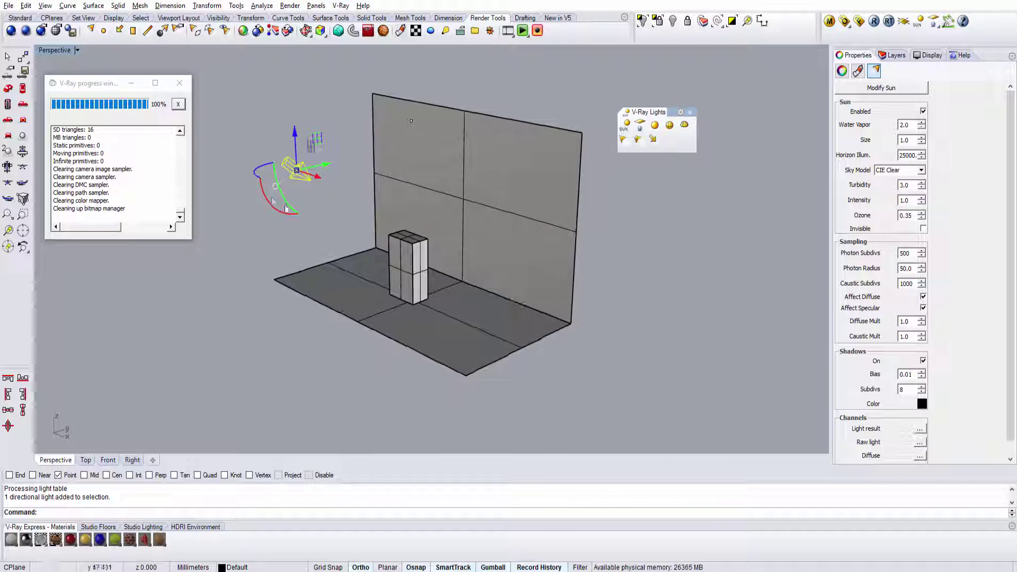
drag(279, 180, 281, 212)
right_drag(284, 210, 343, 203)
scroll(353, 190, up, 2)
click(354, 190)
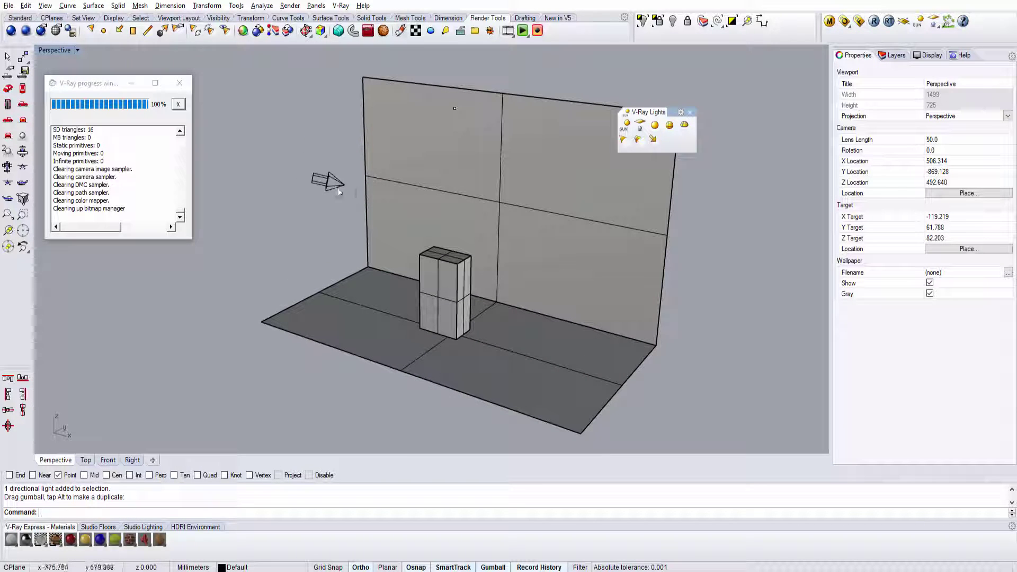
click(875, 23)
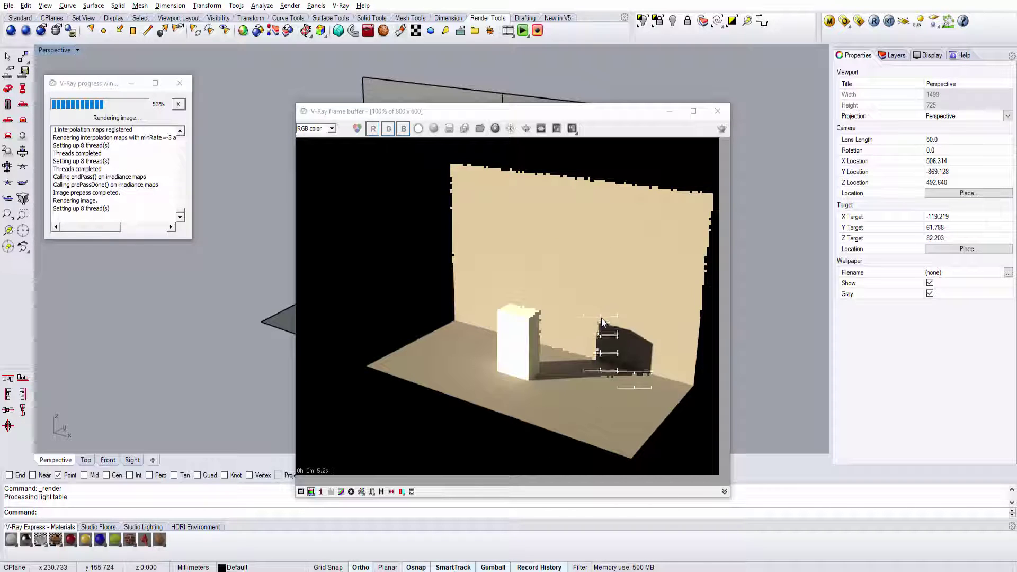
click(717, 113)
Rotate the sun light so it shines steeply down from behind the wall, and render the scene
click(327, 181)
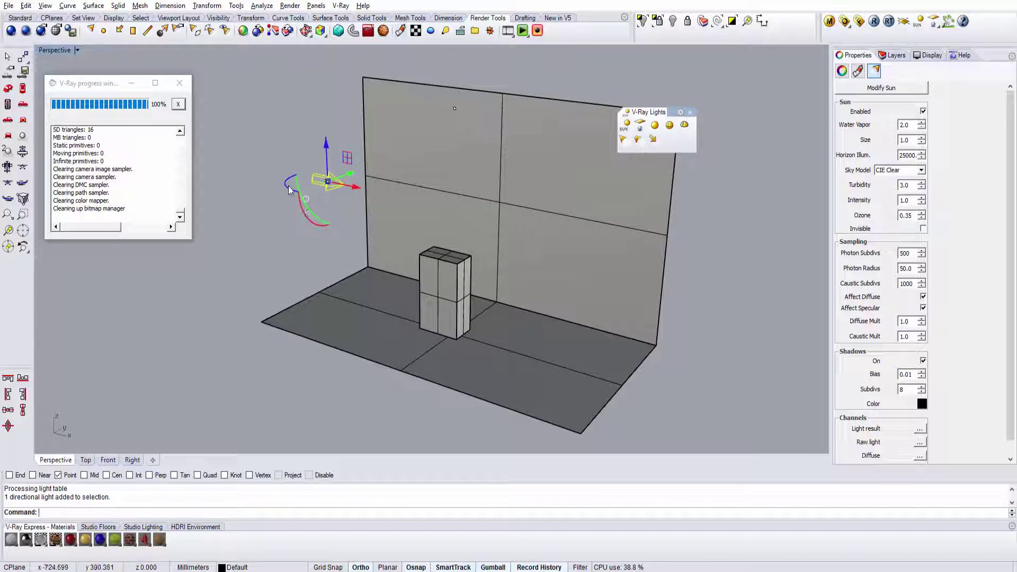
drag(289, 187, 303, 205)
right_drag(328, 228, 401, 216)
drag(380, 197, 408, 185)
right_drag(509, 249, 388, 297)
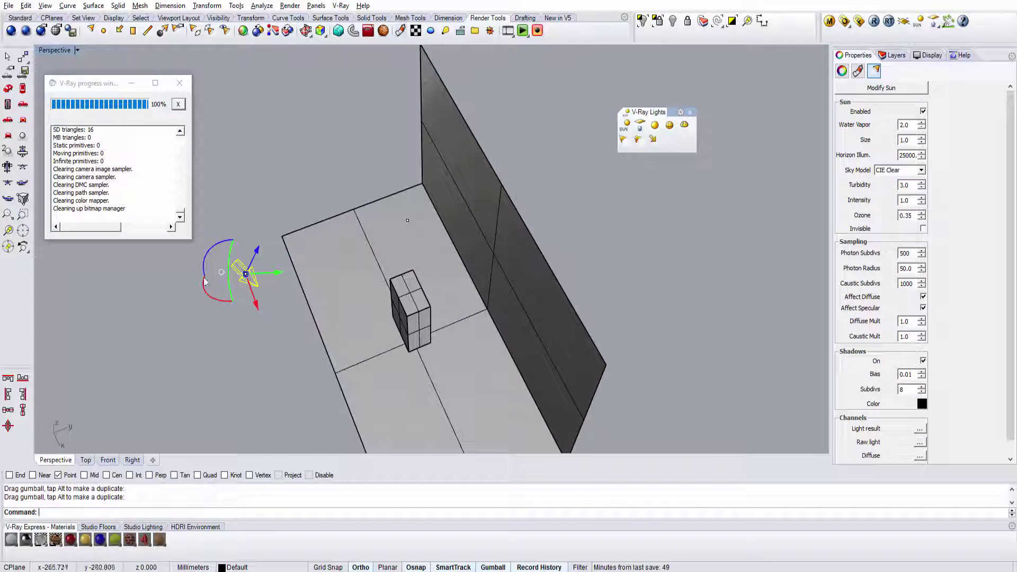
drag(207, 291, 254, 208)
right_drag(297, 277, 371, 249)
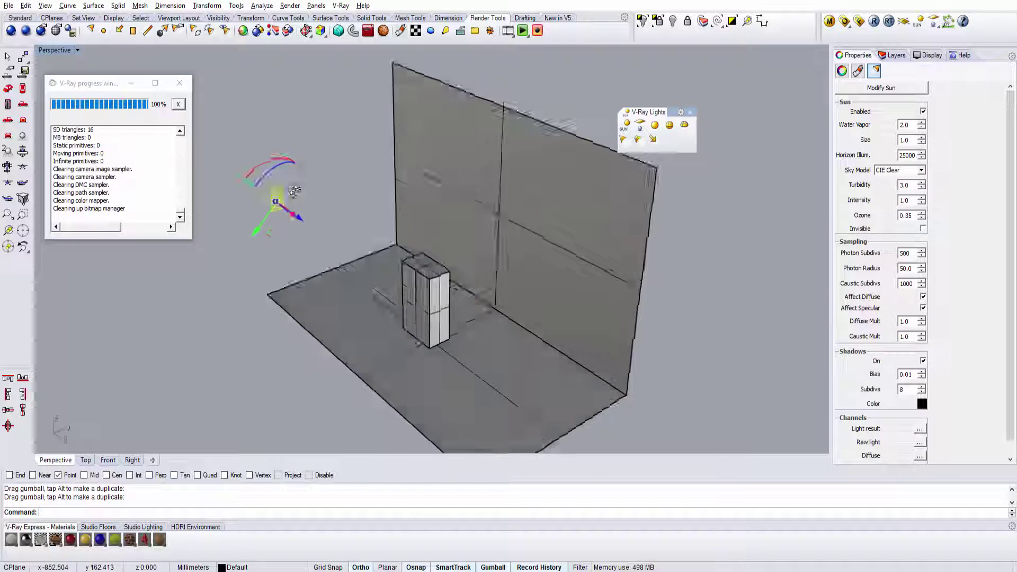
click(874, 21)
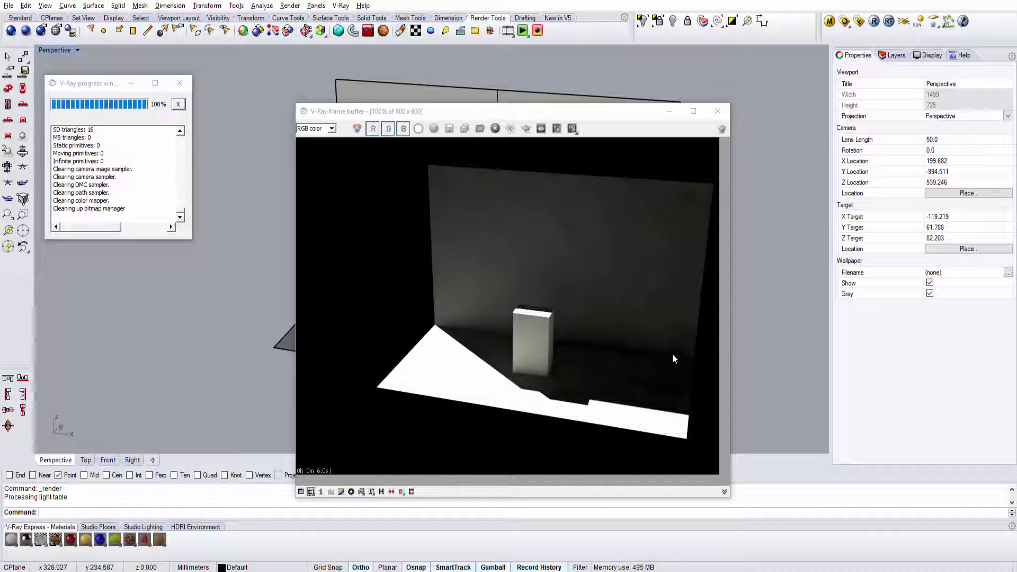
click(718, 113)
Select the sun light and move it along the Y axis toward the back wall
right_drag(406, 202, 266, 216)
click(266, 216)
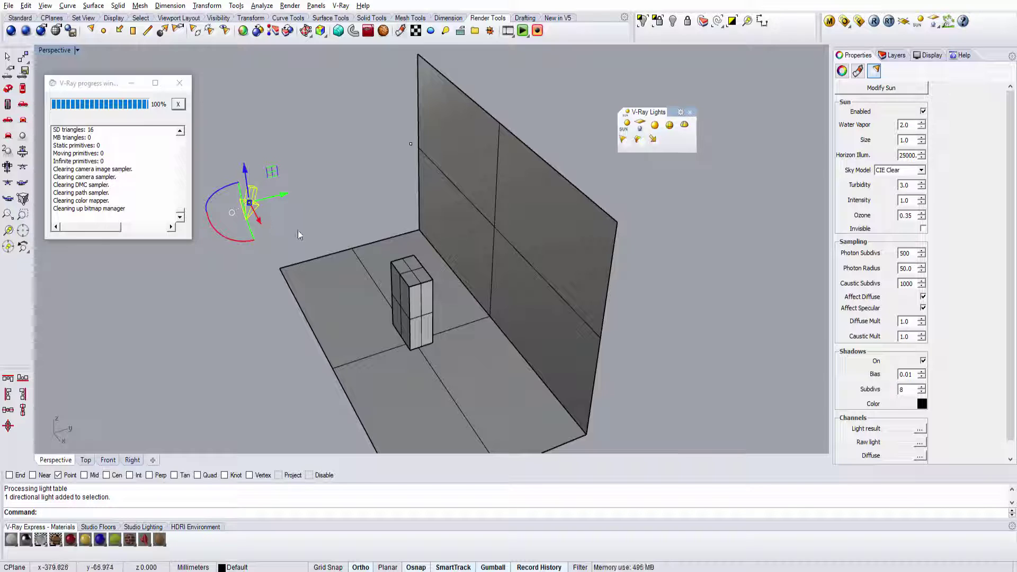
drag(278, 197, 474, 203)
right_drag(474, 204, 367, 202)
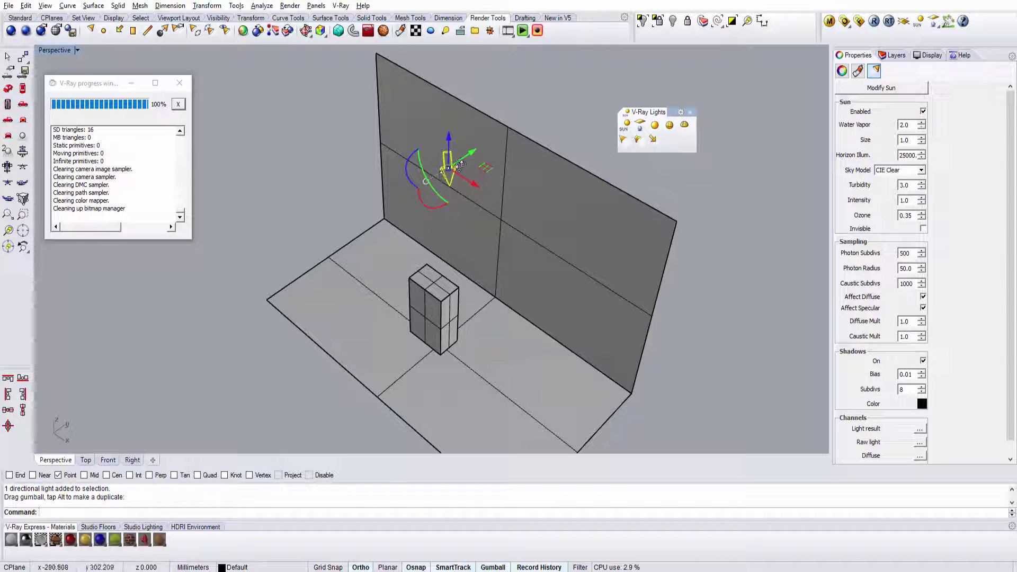
right_drag(459, 166, 412, 286)
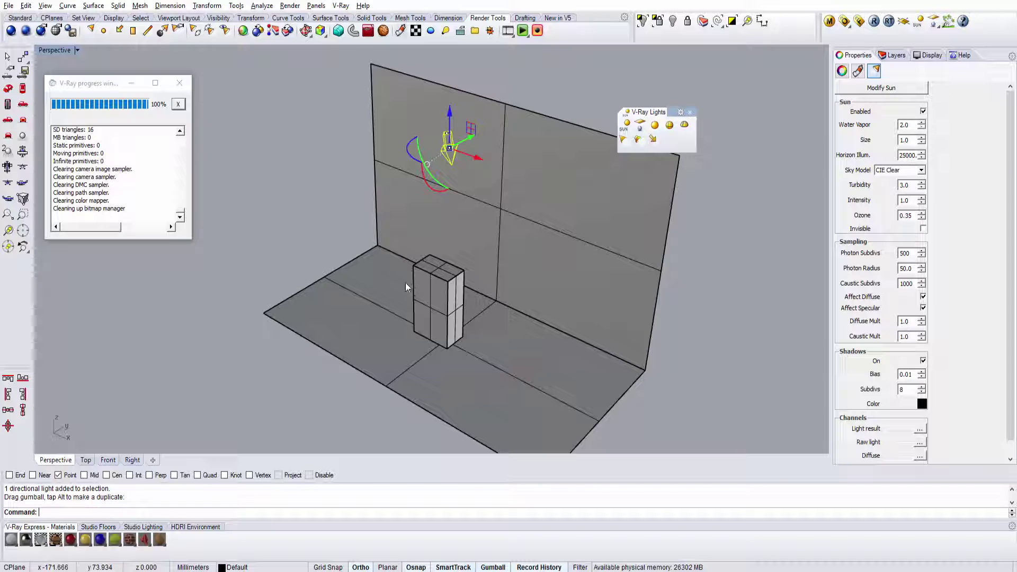
right_drag(406, 286, 612, 165)
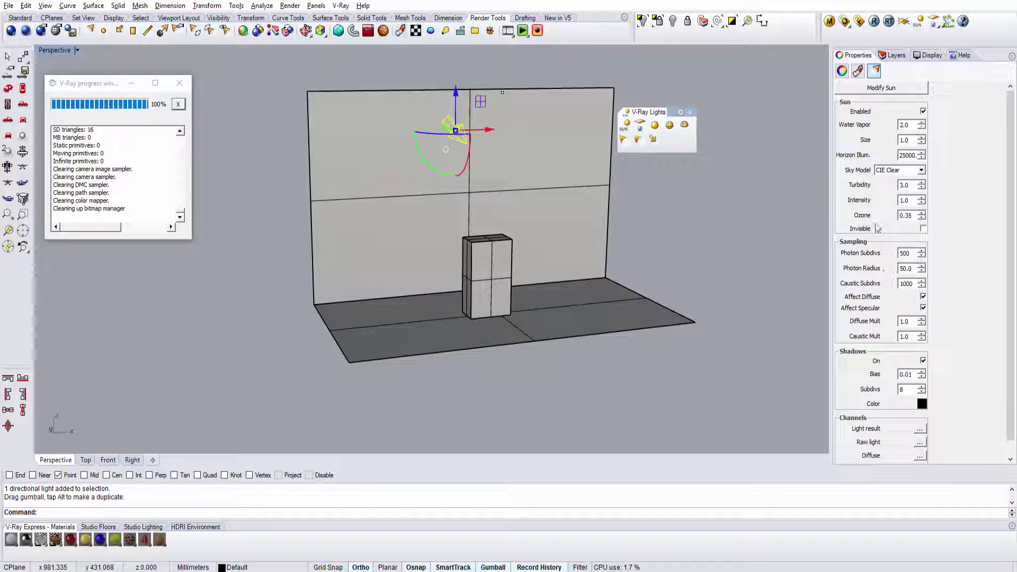
Point out the sun light's intensity setting, and move the light down and outward past the back wall's left end
double_click(913, 202)
right_drag(530, 241, 462, 262)
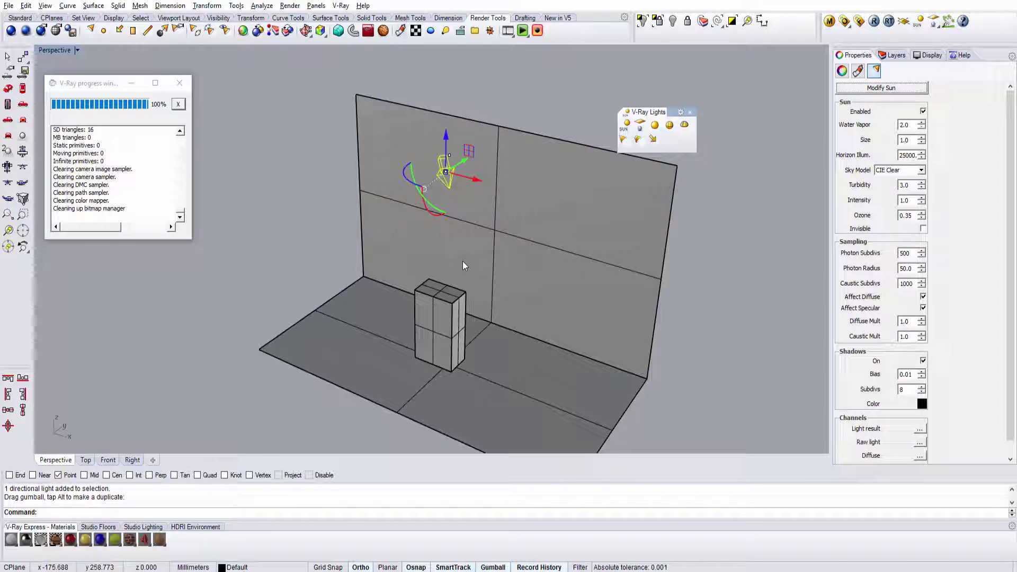
drag(454, 168, 353, 228)
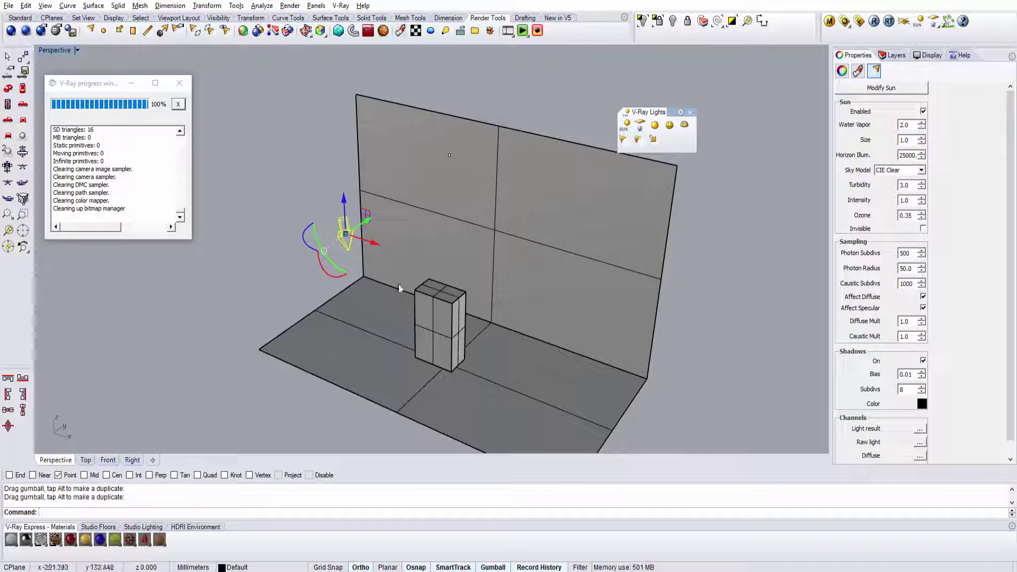